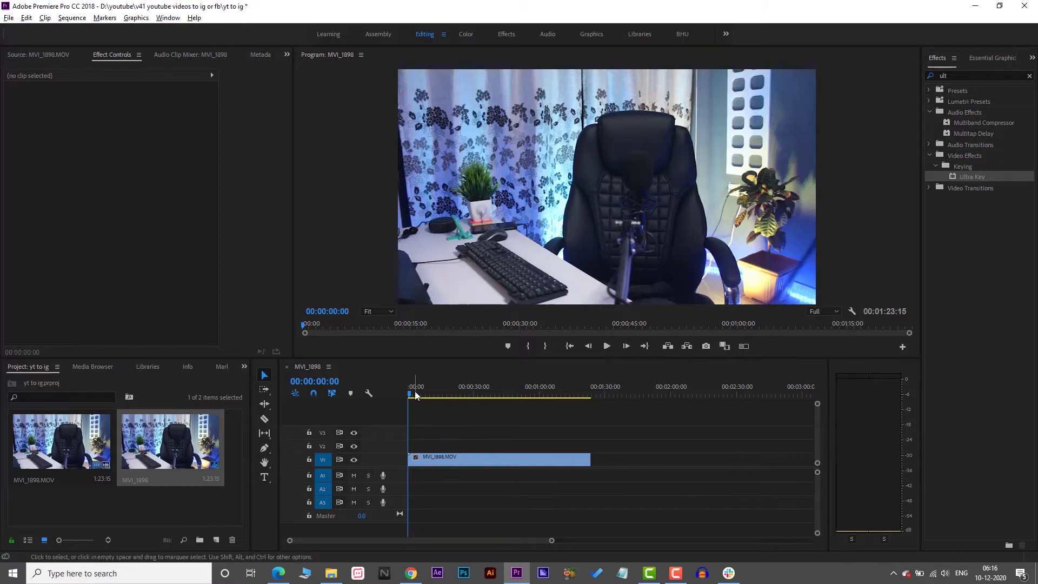
Preview the footage to about 20 seconds and rotate the MVI_1898.MOV clip in the timeline by 90 degrees
{"action": "left_click_drag", "start_coordinate": [417, 395], "coordinate": [479, 393]}
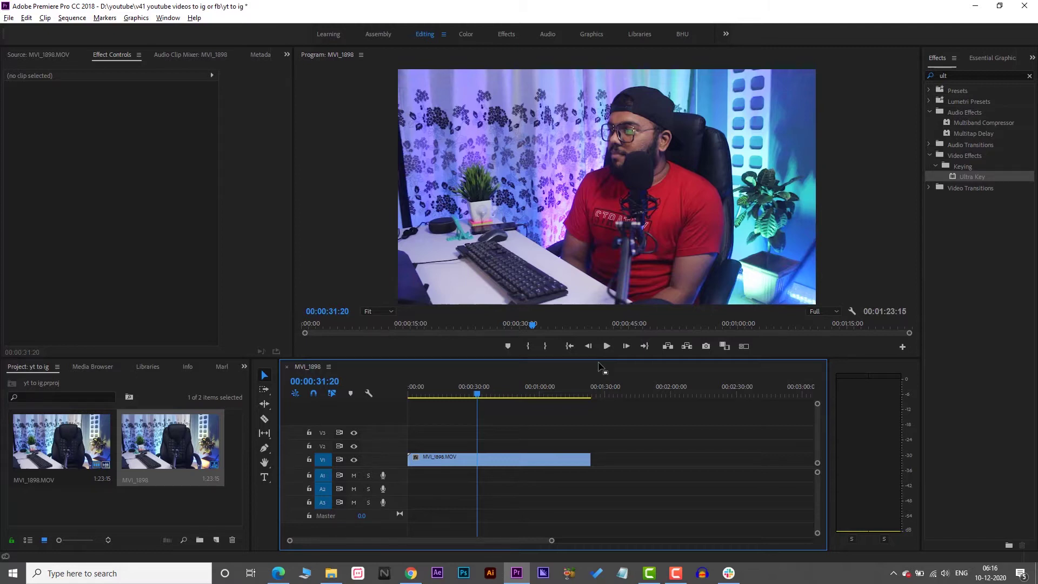
{"action": "mouse_move", "coordinate": [466, 394]}
{"action": "left_mouse_down"}
{"action": "mouse_move", "coordinate": [416, 400]}
{"action": "mouse_move", "coordinate": [453, 396]}
{"action": "left_mouse_up"}
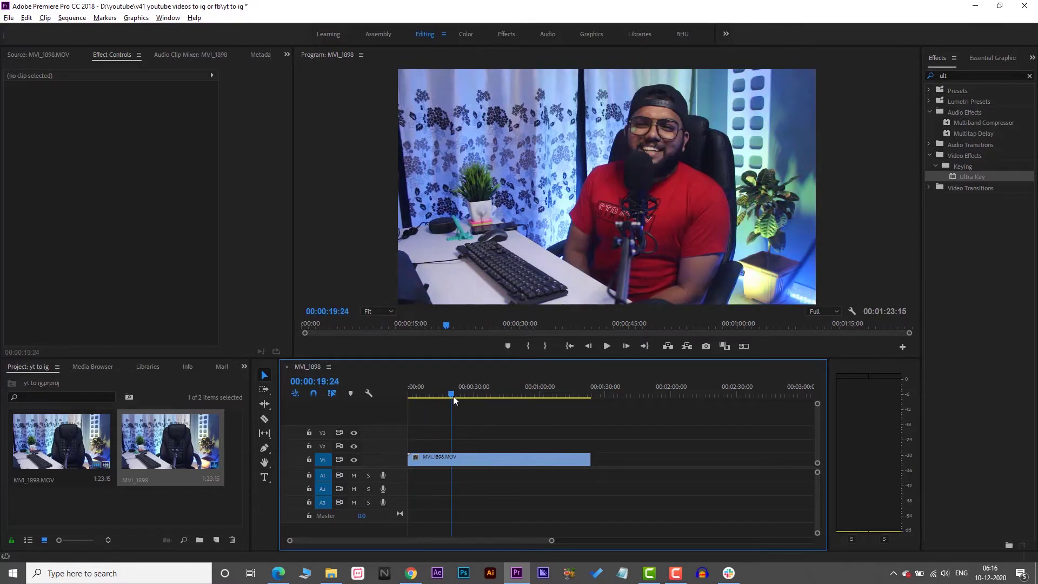
{"action": "left_click", "coordinate": [468, 457]}
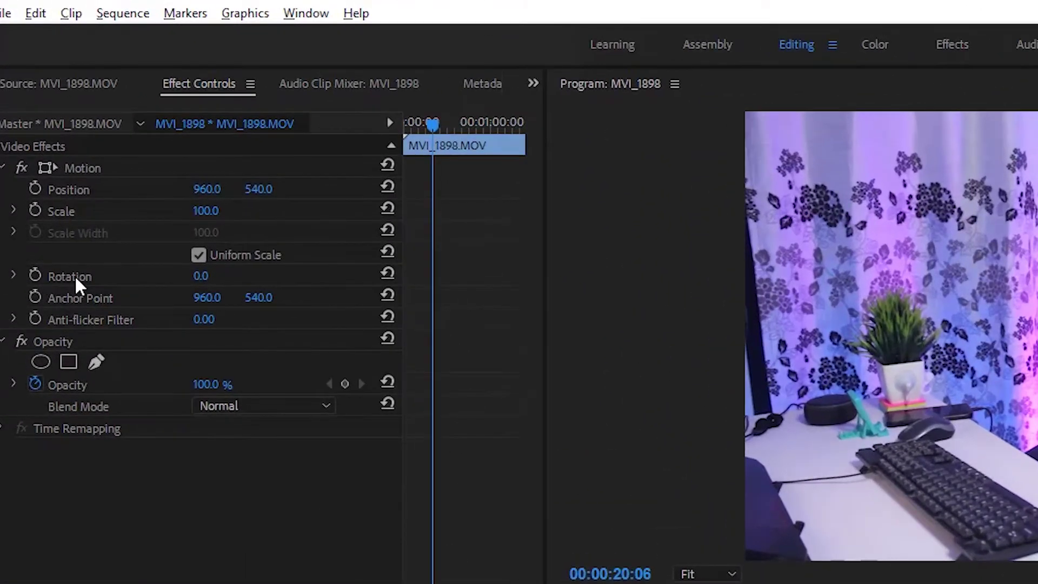
{"action": "left_click", "coordinate": [204, 277]}
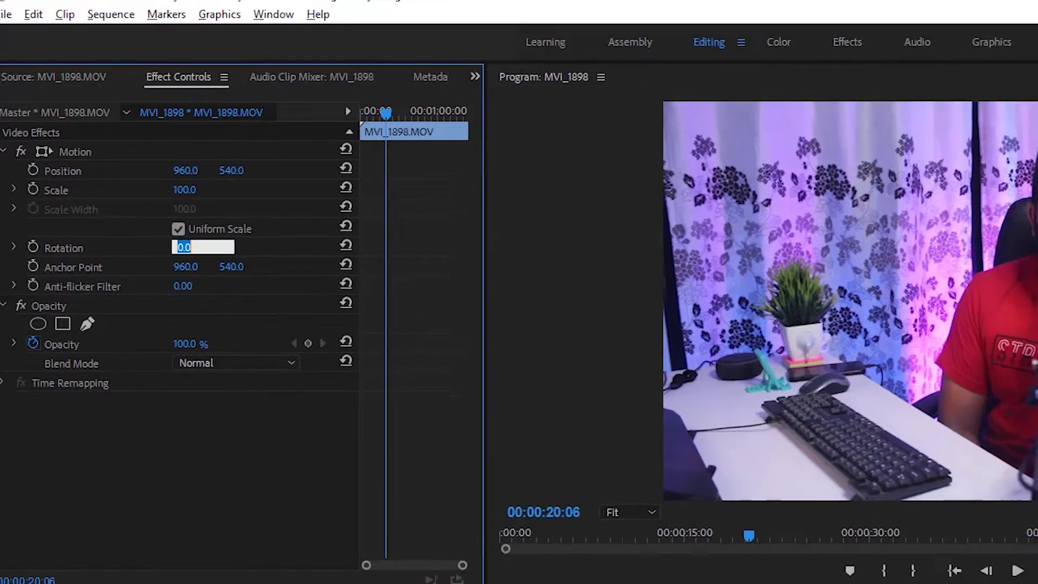
{"action": "type", "text": "90"}
{"action": "key", "text": "Return"}
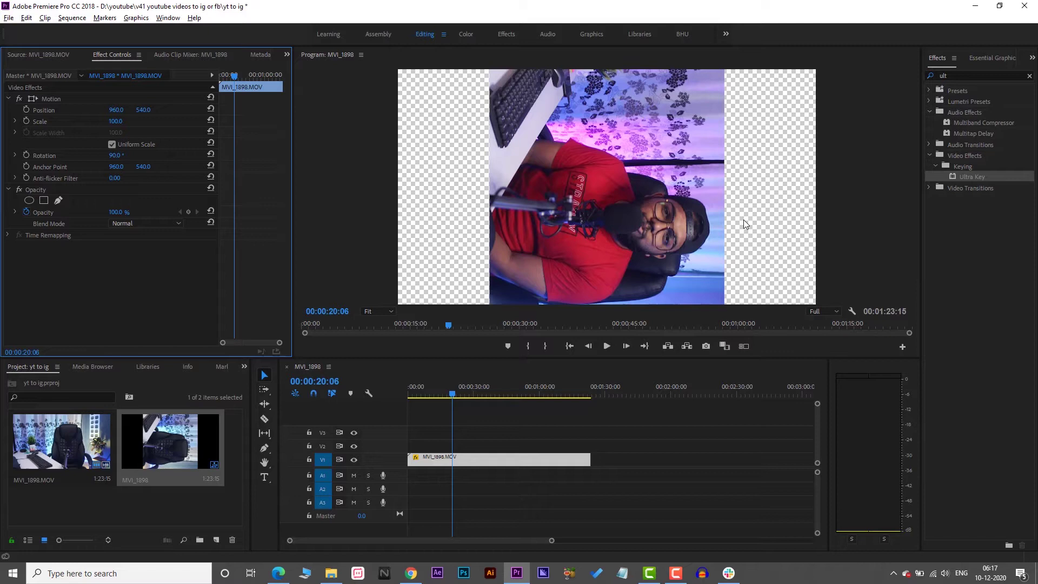
Start a new sequence and set its editing mode to Custom
{"action": "left_click", "coordinate": [215, 540]}
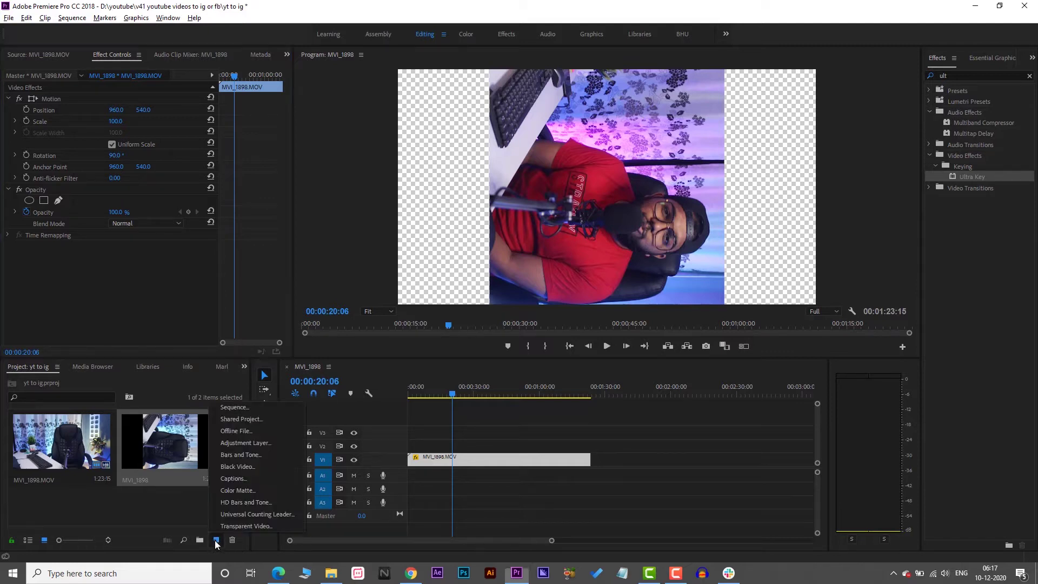
{"action": "left_click", "coordinate": [194, 512]}
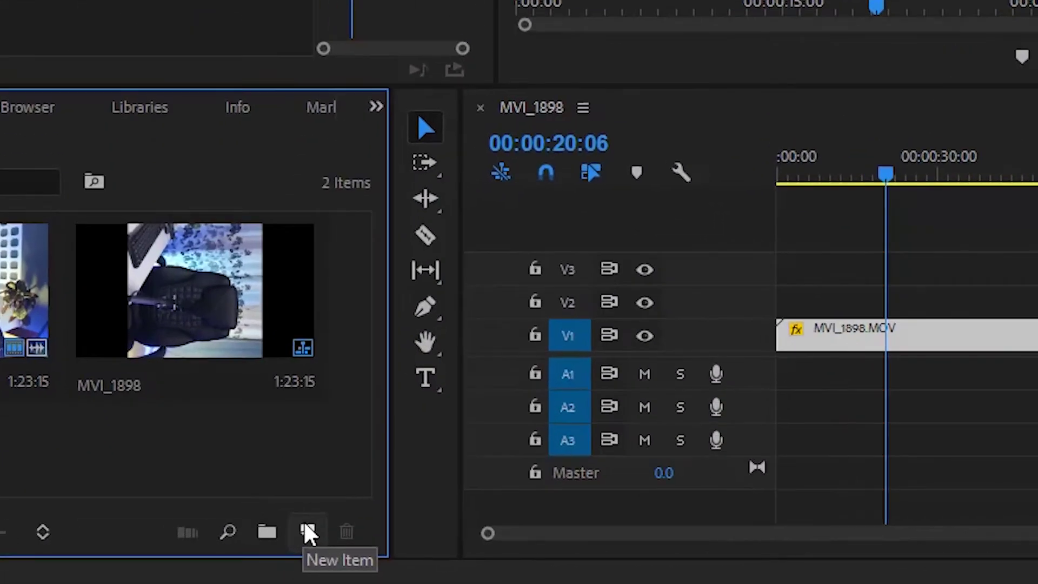
{"action": "left_click", "coordinate": [307, 532]}
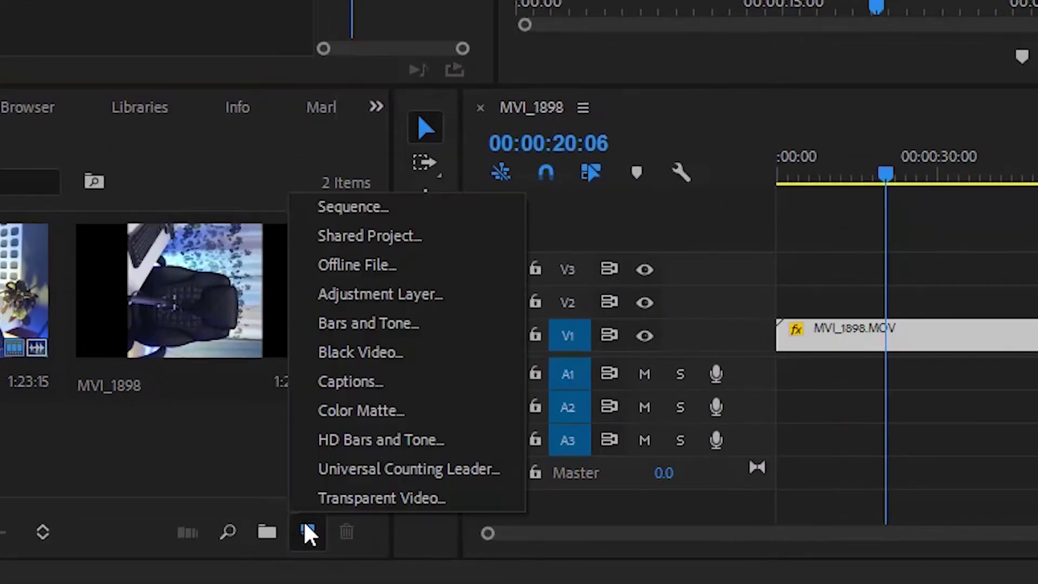
{"action": "left_click", "coordinate": [335, 214]}
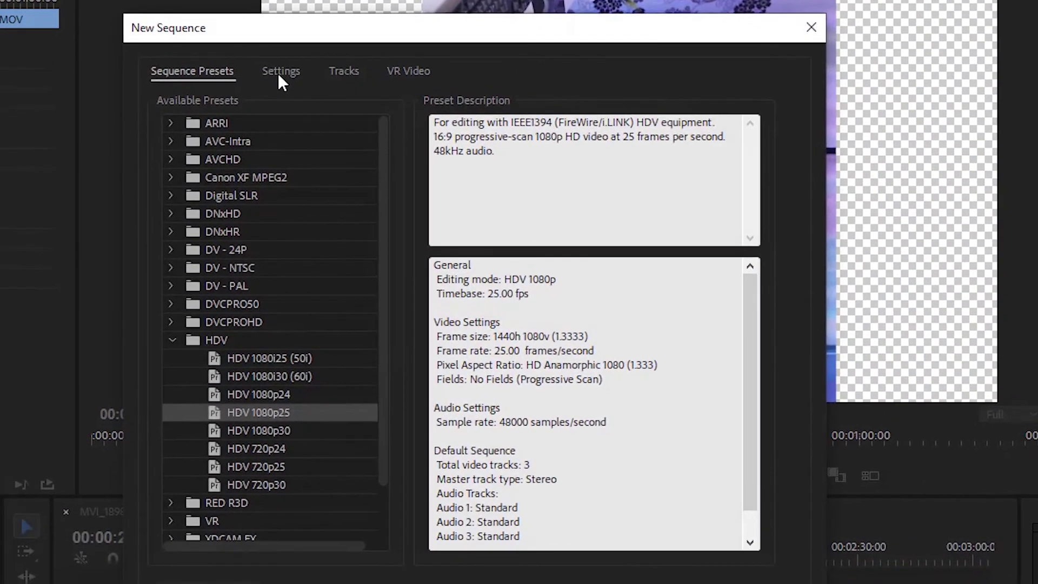
{"action": "left_click", "coordinate": [279, 73]}
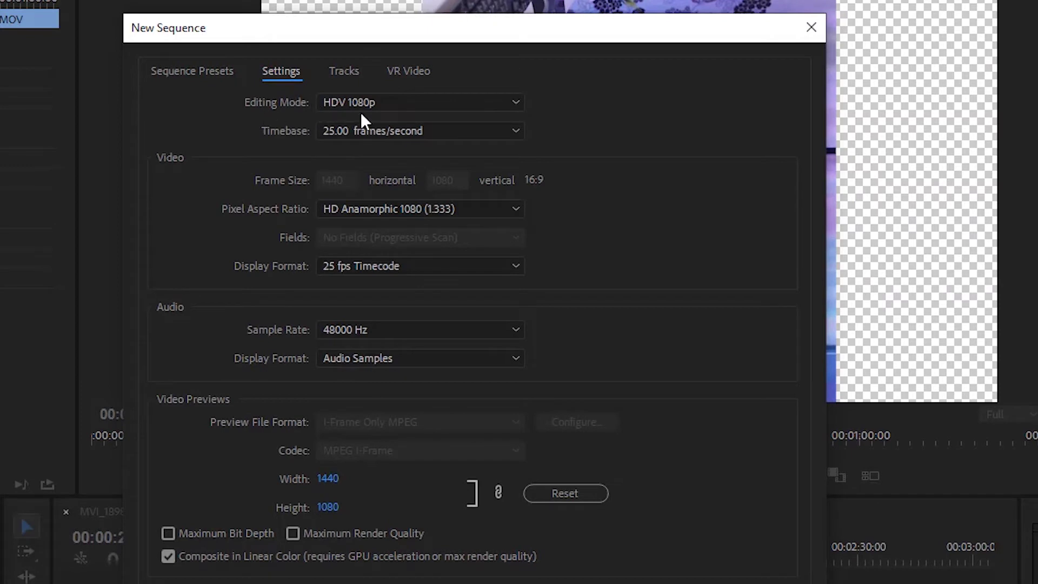
{"action": "left_click", "coordinate": [385, 104]}
{"action": "scroll", "coordinate": [378, 174], "scroll_direction": "up", "scroll_amount": 5}
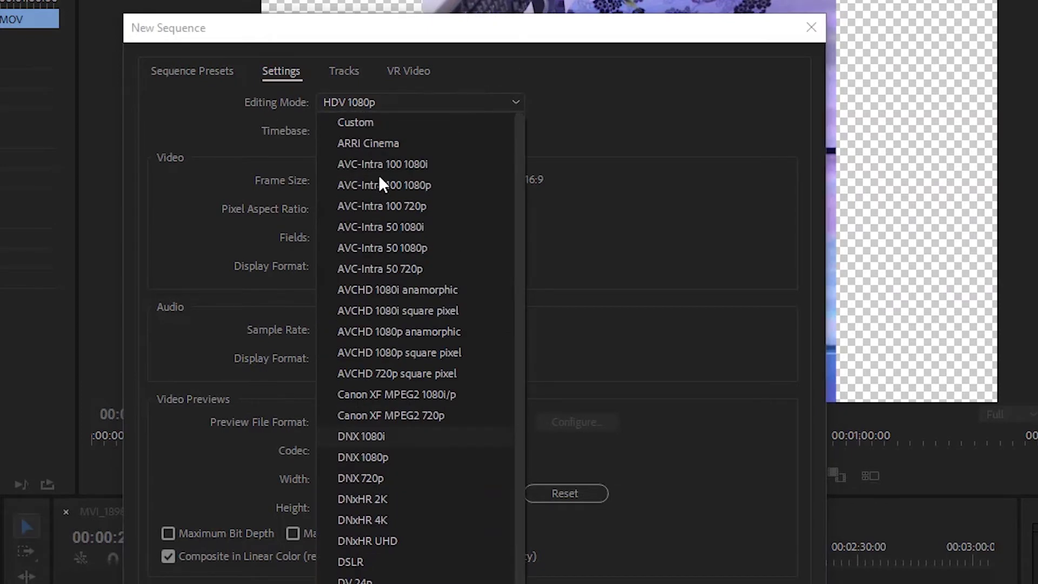
{"action": "left_click", "coordinate": [368, 122]}
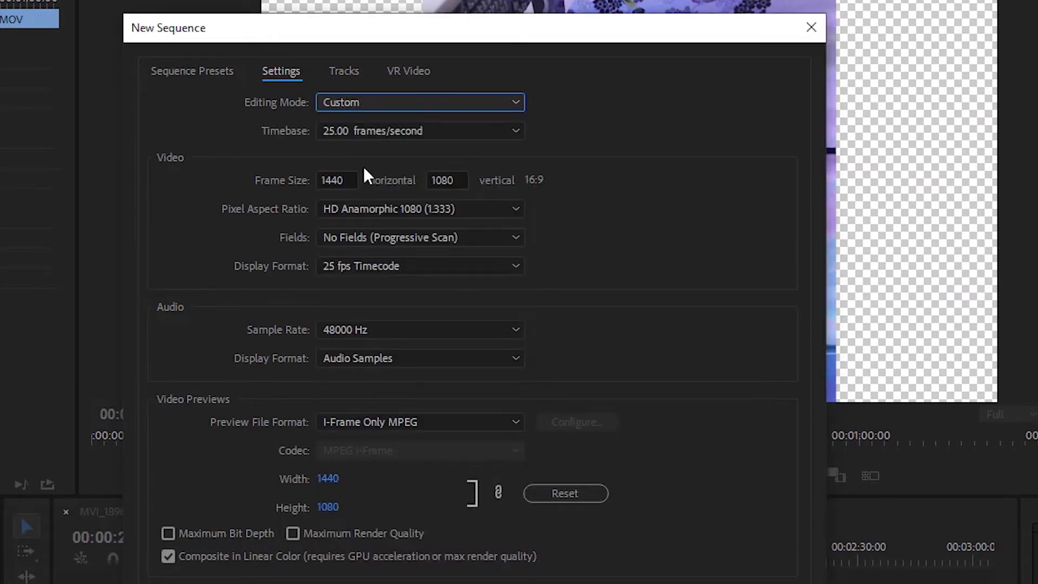
Set the frame size to 1080 by 1920 with Square Pixels (1.0) and create the sequence
{"action": "left_click", "coordinate": [409, 149]}
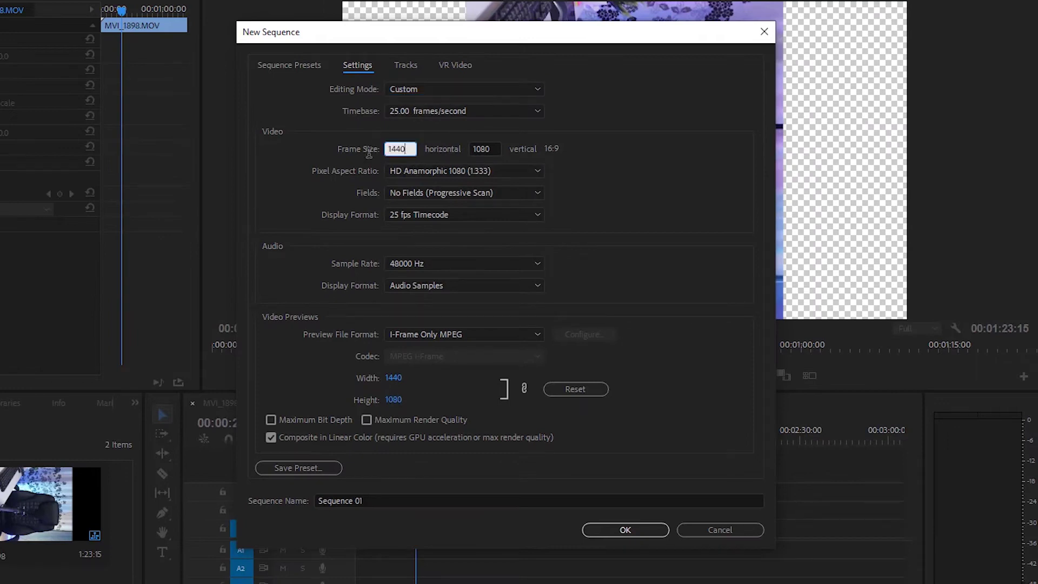
{"action": "type", "text": "1080"}
{"action": "left_click", "coordinate": [487, 147]}
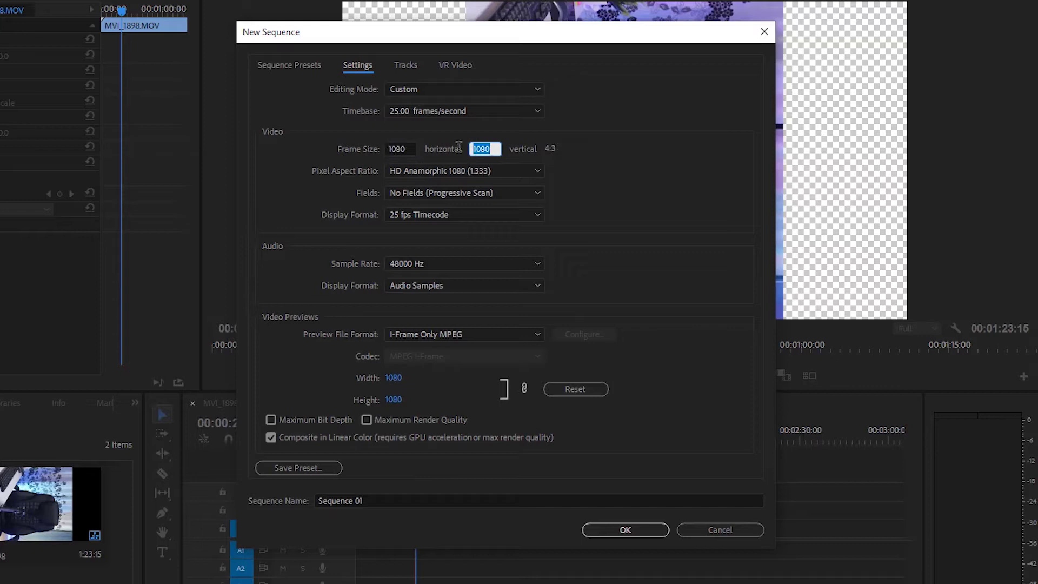
{"action": "type", "text": "1920"}
{"action": "left_click", "coordinate": [604, 186]}
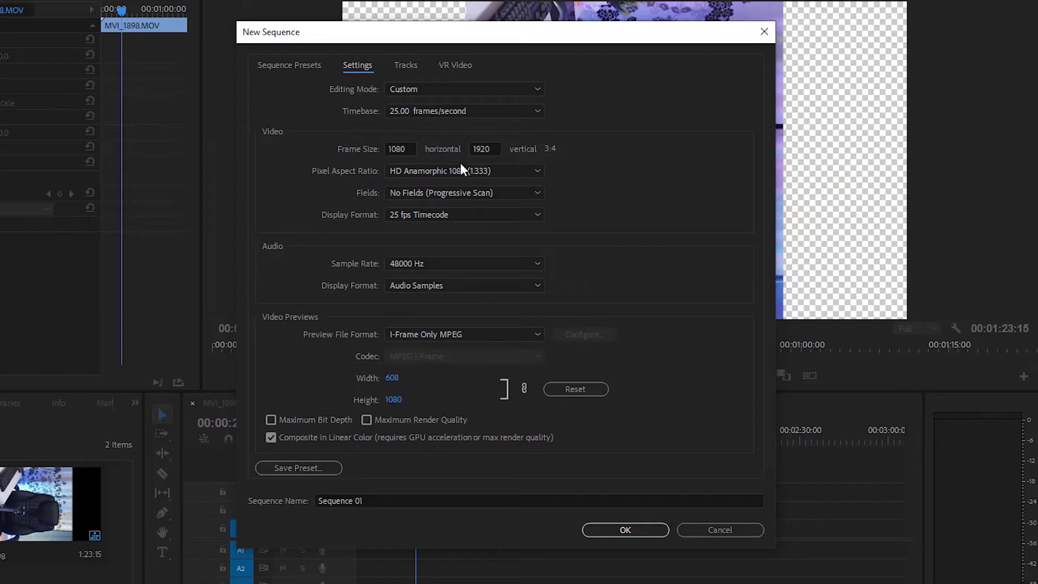
{"action": "left_click", "coordinate": [419, 173]}
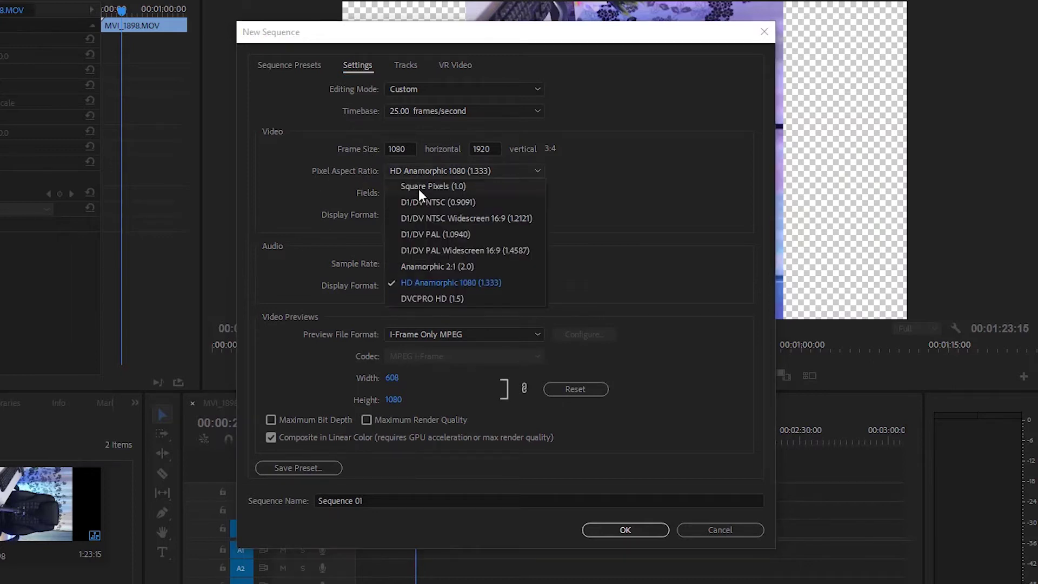
{"action": "left_click", "coordinate": [420, 189]}
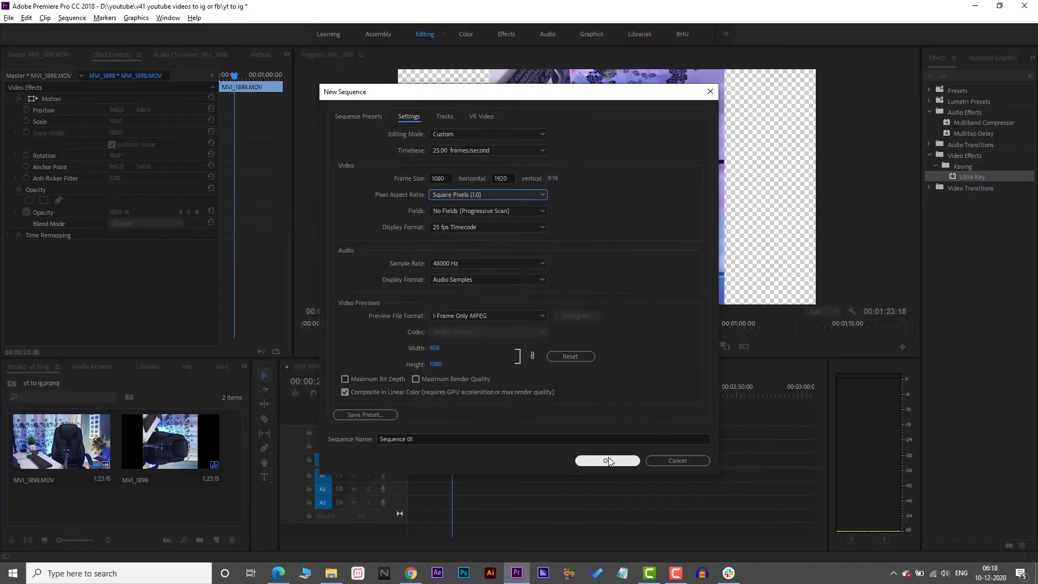
{"action": "left_click", "coordinate": [607, 460]}
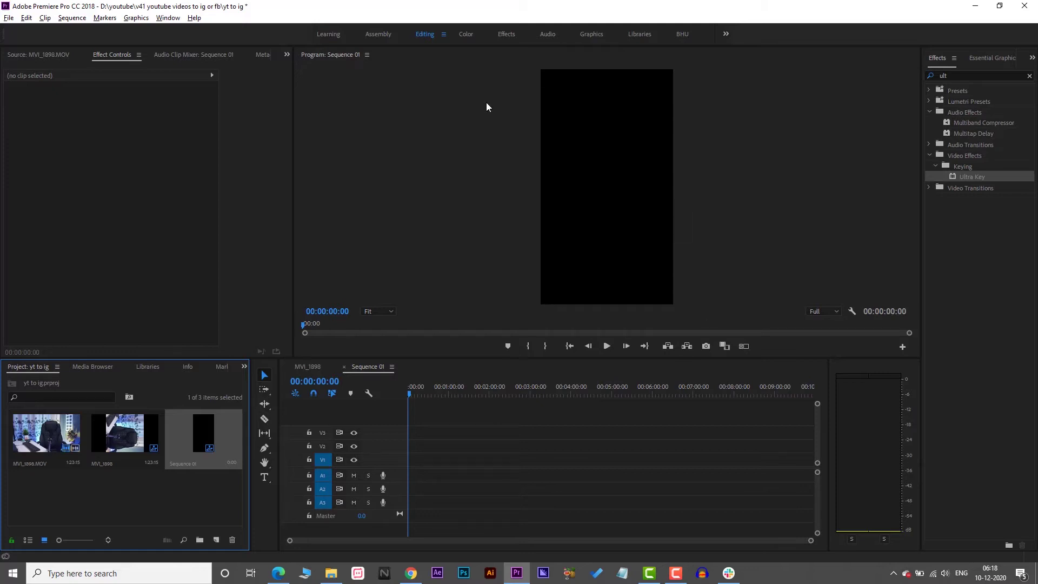
Place MVI_1898.MOV at the start of track V1 in Sequence 01, keeping the existing sequence settings
{"action": "left_click", "coordinate": [133, 482]}
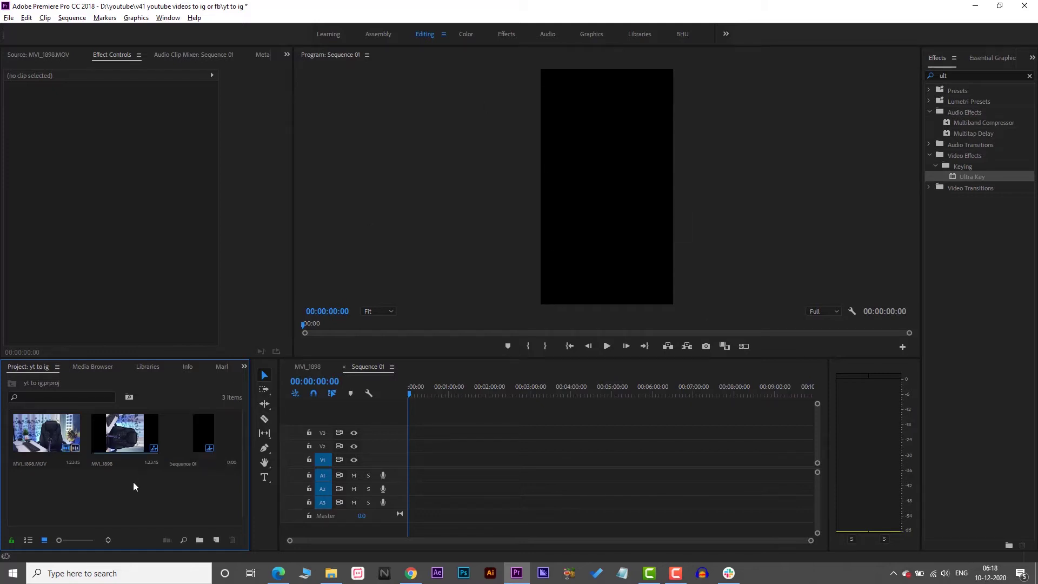
{"action": "left_click", "coordinate": [50, 447]}
{"action": "left_click_drag", "start_coordinate": [117, 466], "coordinate": [411, 462]}
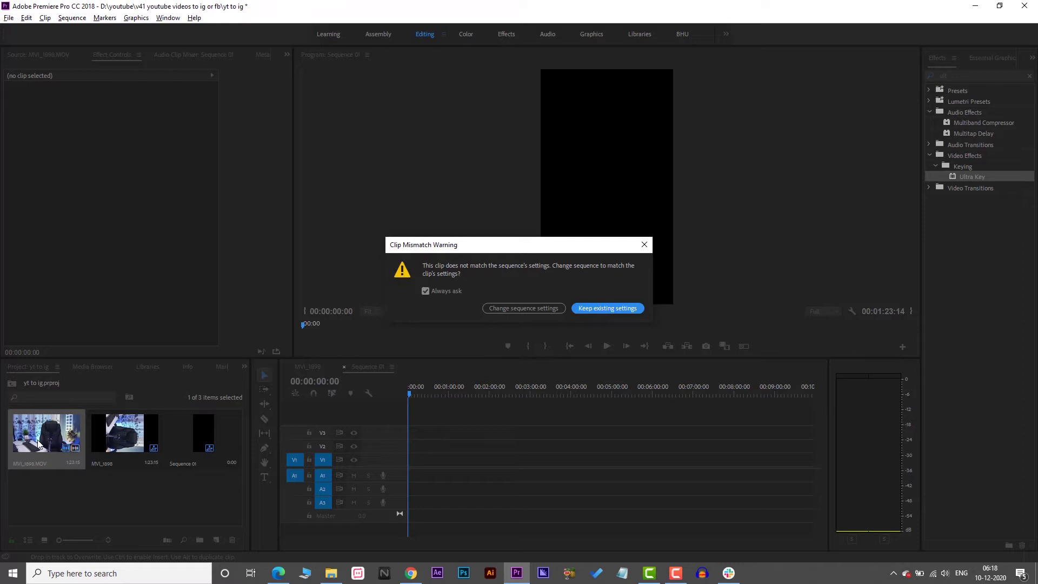
{"action": "left_click", "coordinate": [608, 308]}
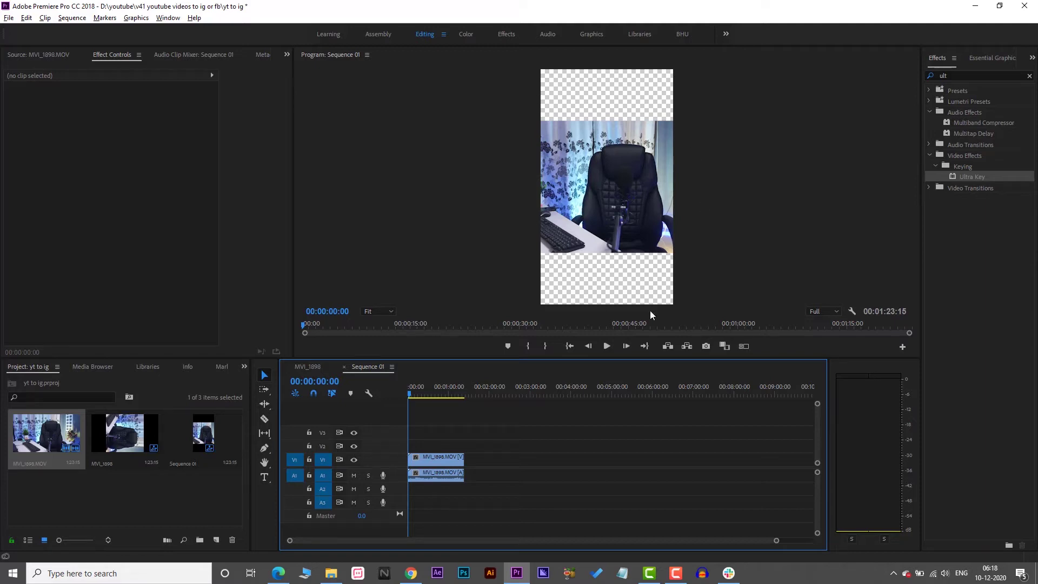
Scale the MVI_1898.MOV clip down to 57 so its full width fits the vertical frame, and preview other frames
{"action": "left_click", "coordinate": [436, 458]}
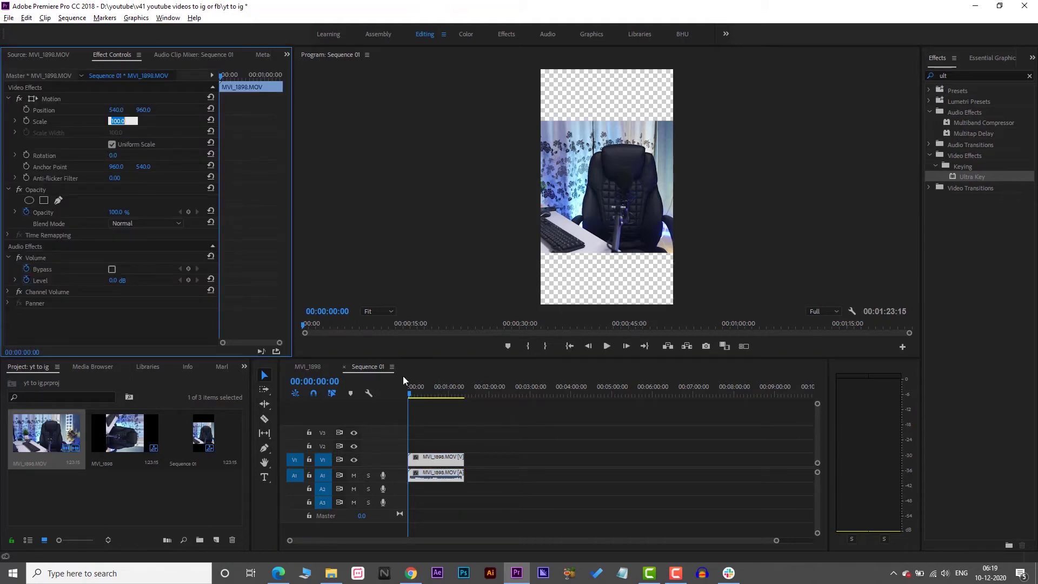
{"action": "left_click", "coordinate": [435, 442]}
{"action": "left_click", "coordinate": [435, 459]}
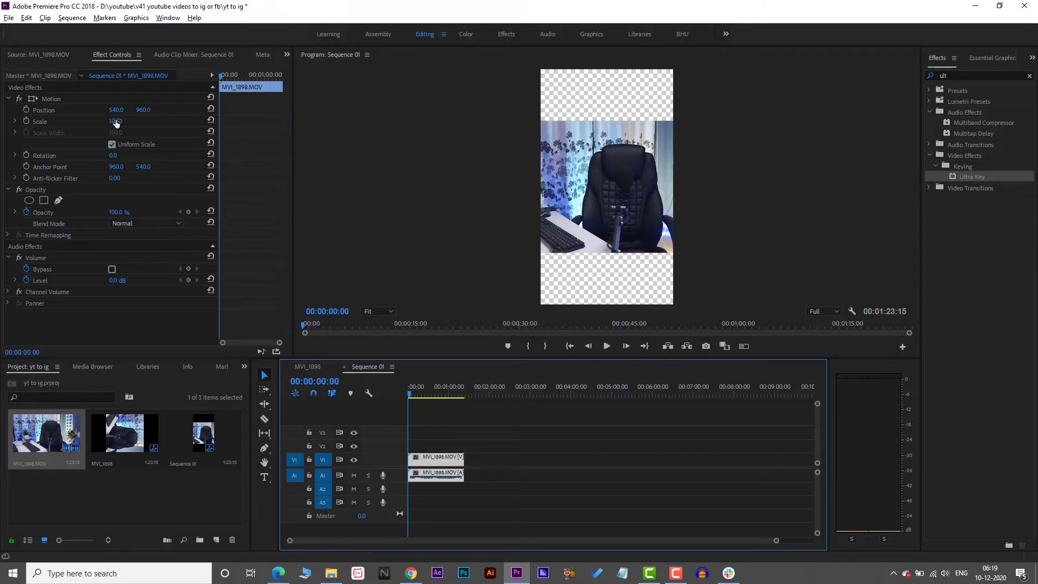
{"action": "left_click_drag", "start_coordinate": [117, 121], "coordinate": [96, 121]}
{"action": "left_click_drag", "start_coordinate": [438, 398], "coordinate": [429, 383]}
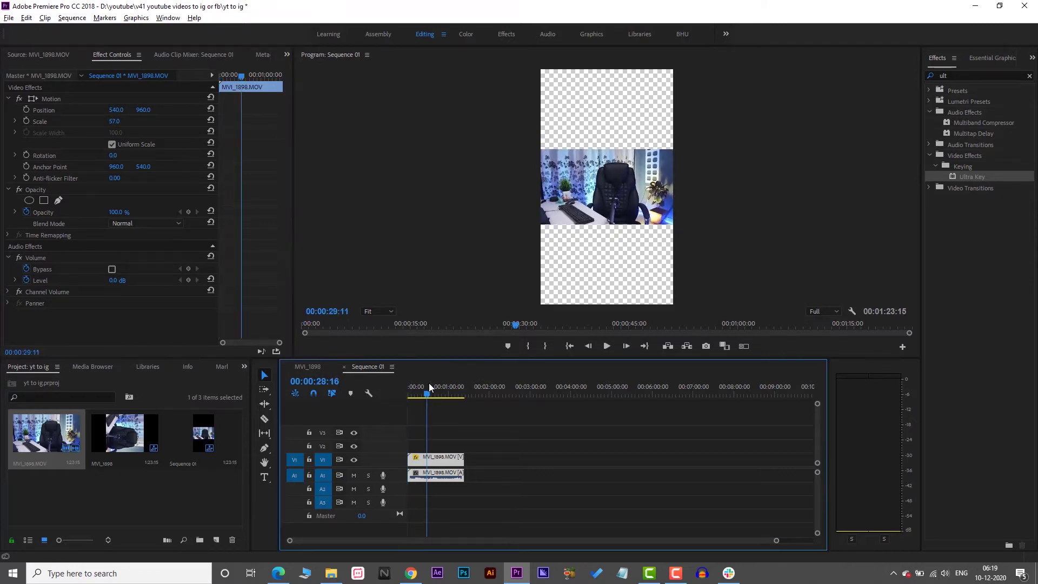
{"action": "left_click", "coordinate": [439, 395]}
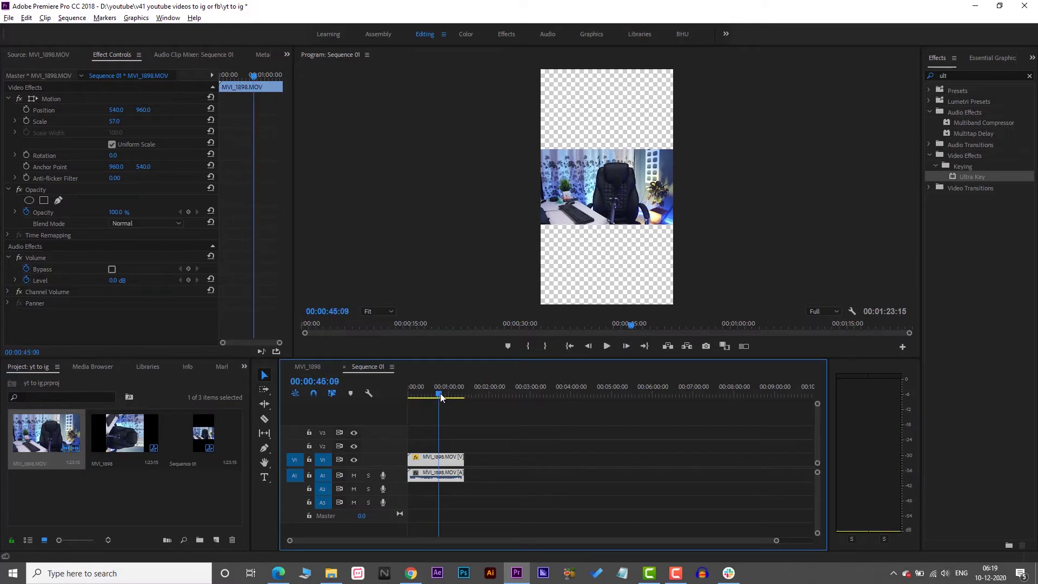
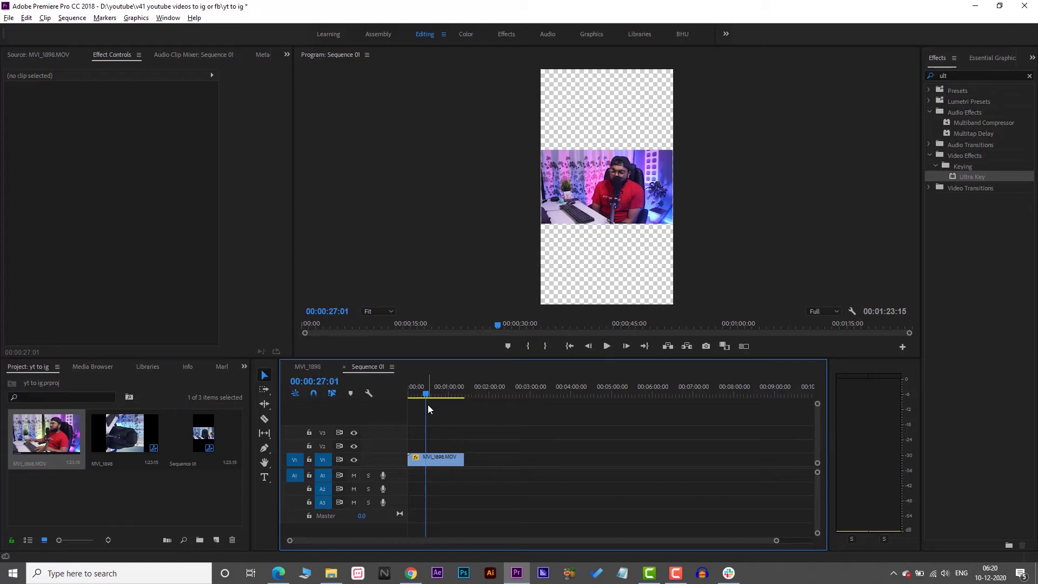
Trim the end of the clip on track V1 to about 00:01:14:22
{"action": "left_click_drag", "start_coordinate": [463, 459], "coordinate": [817, 453]}
{"action": "left_click", "coordinate": [658, 390]}
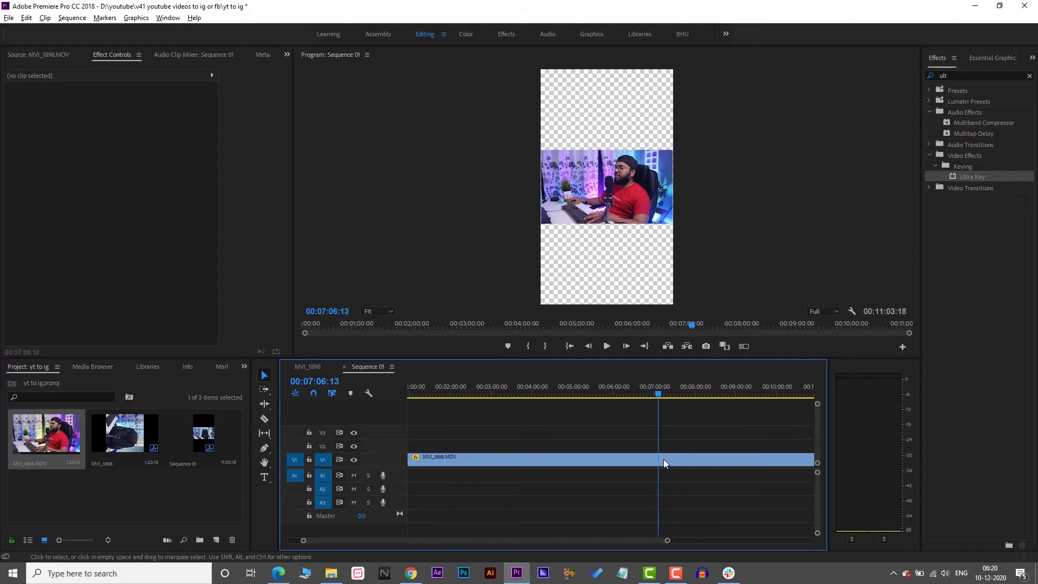
{"action": "key", "text": "ctrl+z"}
{"action": "left_click_drag", "start_coordinate": [685, 459], "coordinate": [465, 473]}
{"action": "scroll", "coordinate": [484, 478], "scroll_direction": "up", "scroll_amount": 3}
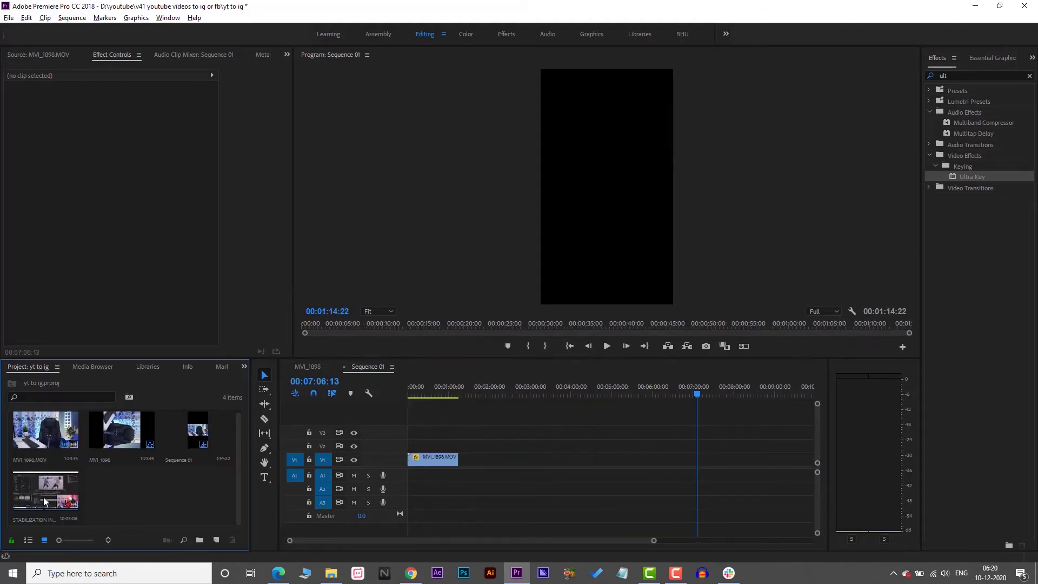
Open the STABILIZATION IN PREMIERE PRO.mp4 source and mark the section from 00:04:03:23 to 00:05:53:09
{"action": "left_click", "coordinate": [43, 498]}
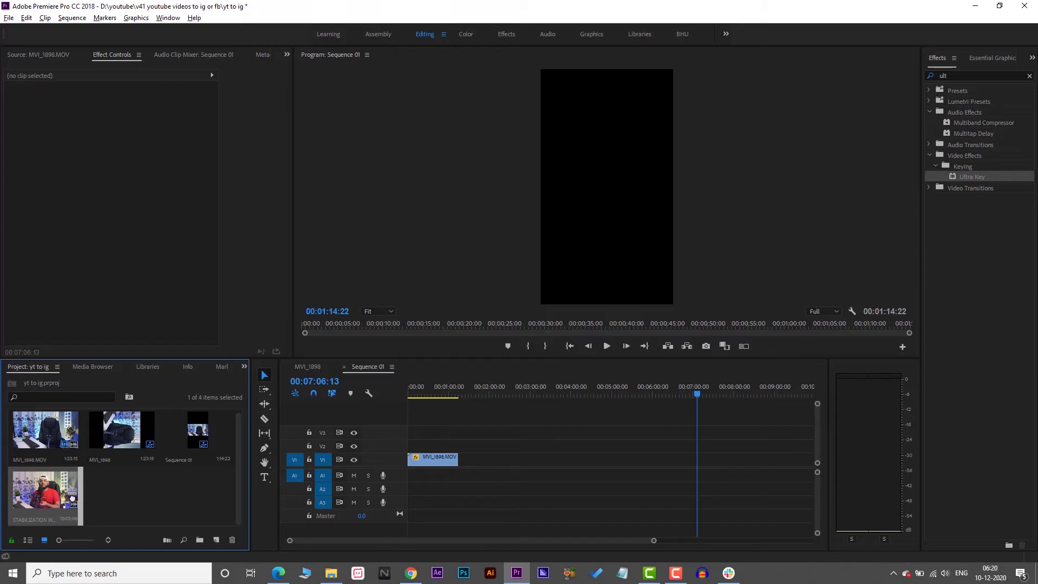
{"action": "double_click", "coordinate": [58, 503]}
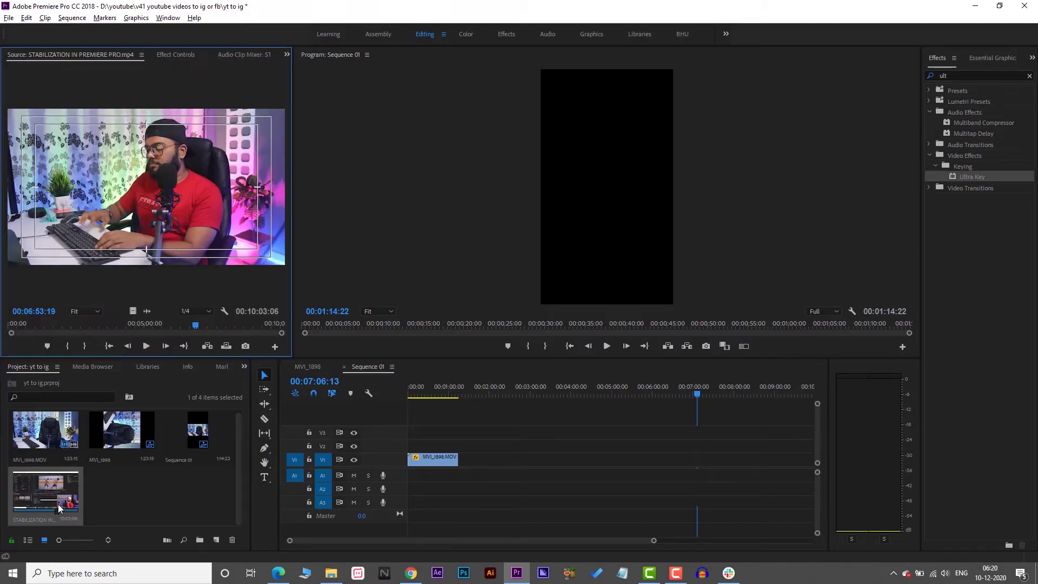
{"action": "left_click", "coordinate": [69, 345]}
{"action": "left_click_drag", "start_coordinate": [195, 325], "coordinate": [118, 324]}
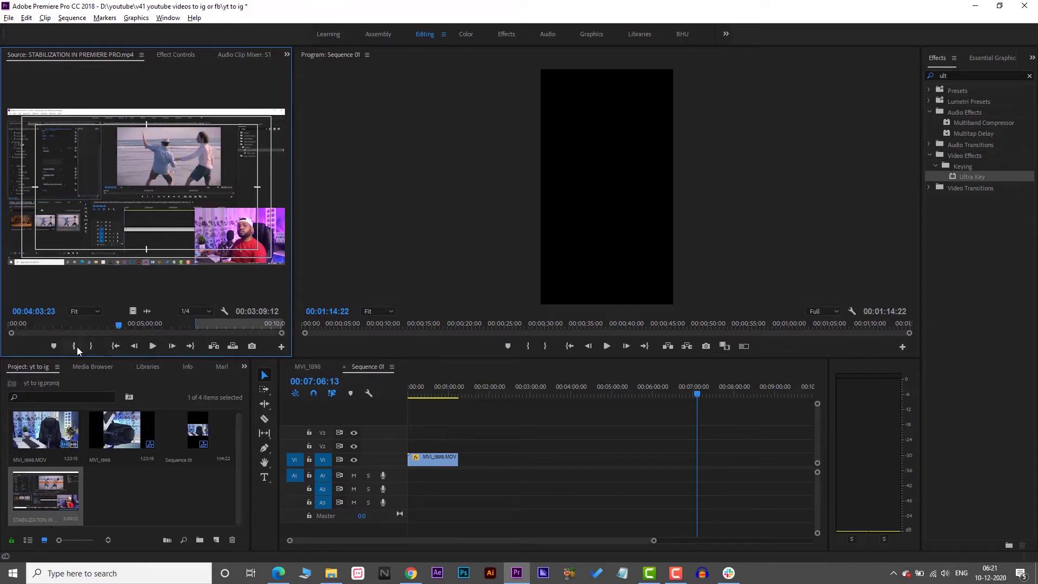
{"action": "left_click", "coordinate": [74, 346]}
{"action": "left_click", "coordinate": [169, 323]}
{"action": "left_click", "coordinate": [91, 346]}
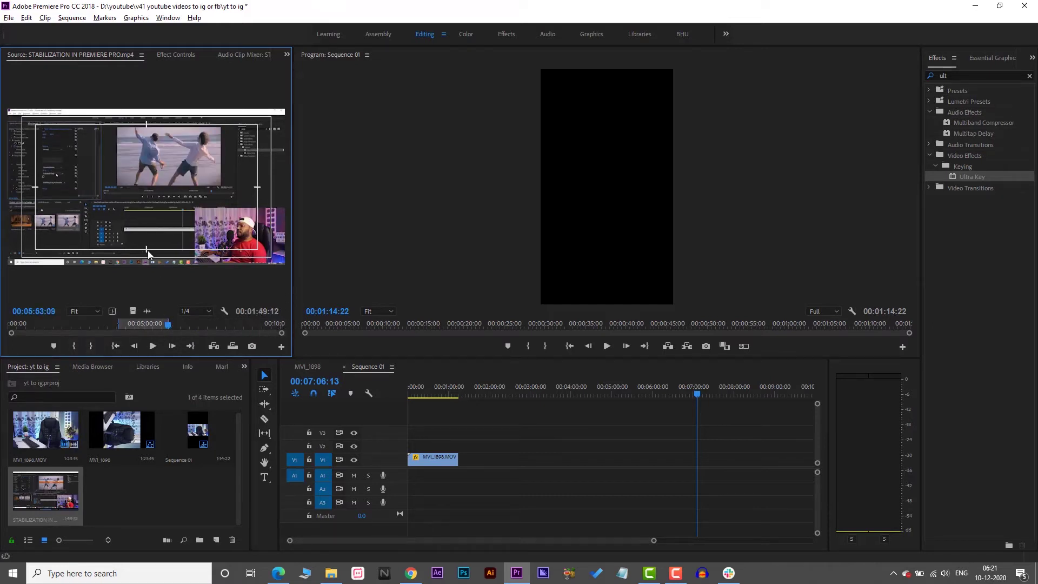
Add only the video of the marked section to track V1 after MVI_1898.MOV, scale it to 58, and play it briefly
{"action": "left_click_drag", "start_coordinate": [133, 311], "coordinate": [478, 465]}
{"action": "left_click", "coordinate": [486, 387]}
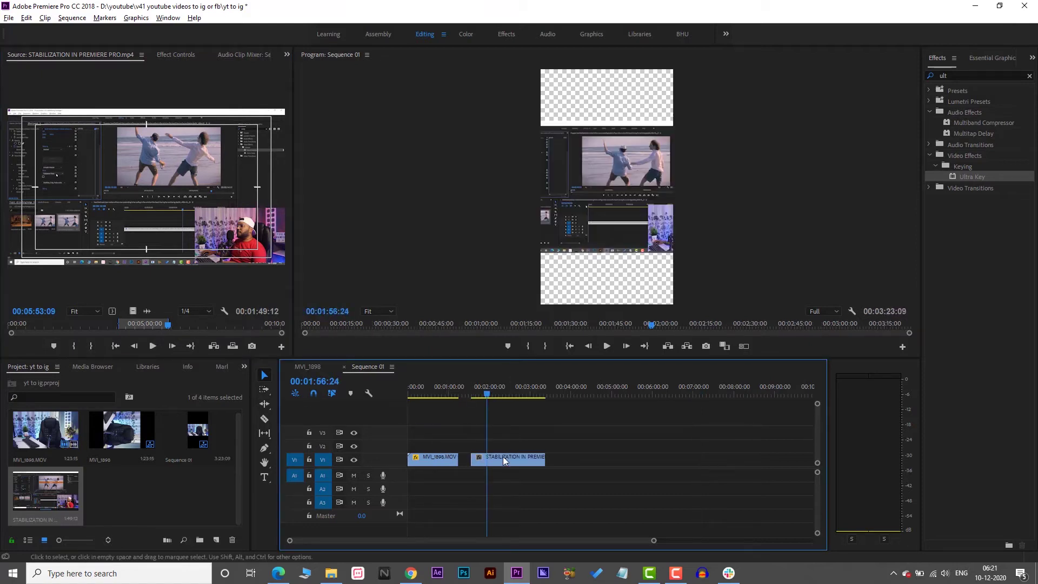
{"action": "left_click", "coordinate": [176, 55]}
{"action": "left_click_drag", "start_coordinate": [114, 121], "coordinate": [94, 121]}
{"action": "key", "text": "space"}
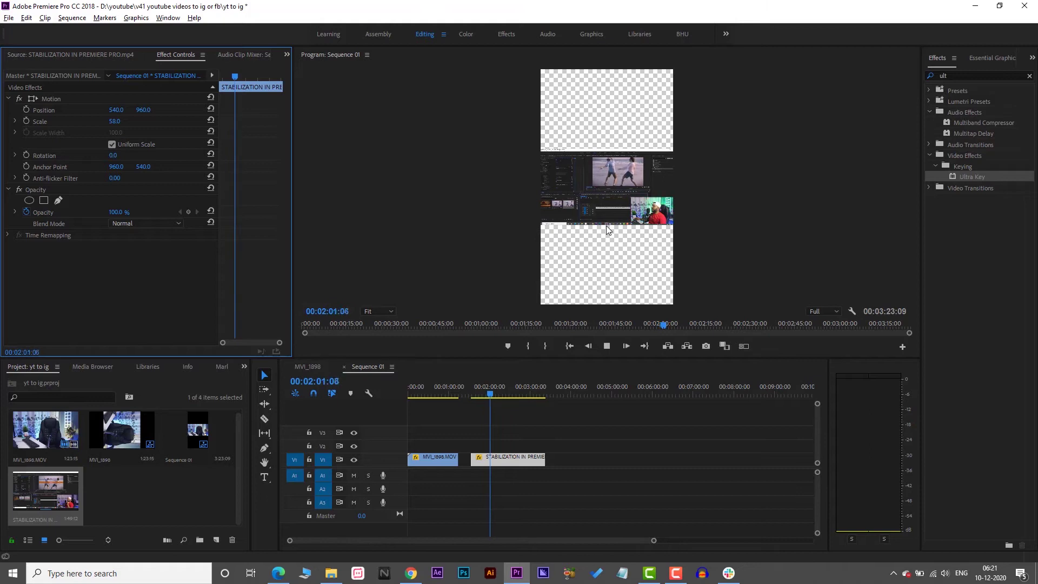
{"action": "key", "text": "space"}
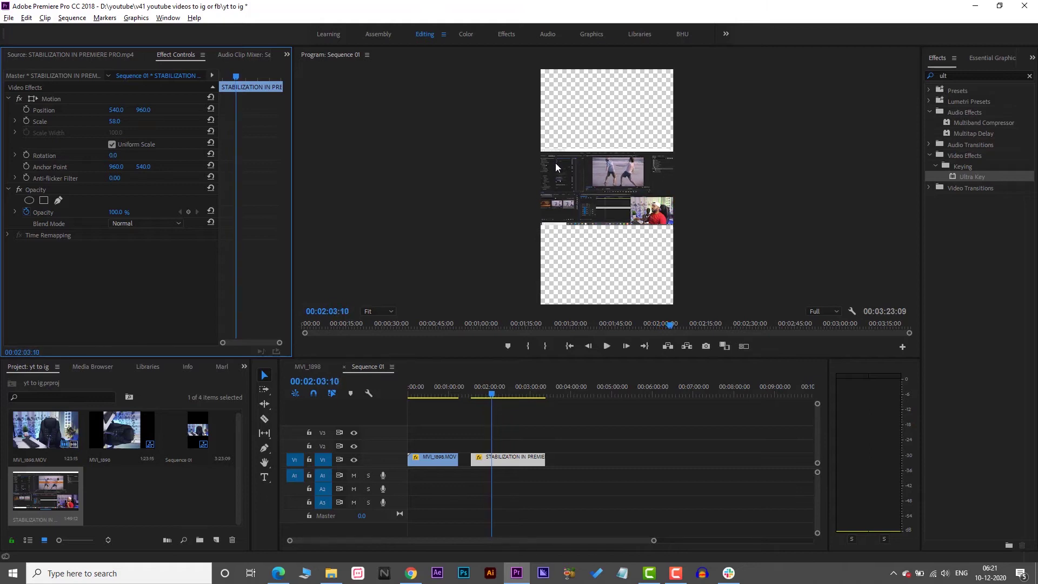
View the program frame at 50% zoom, and return the zoom to Fit
{"action": "left_click", "coordinate": [385, 312]}
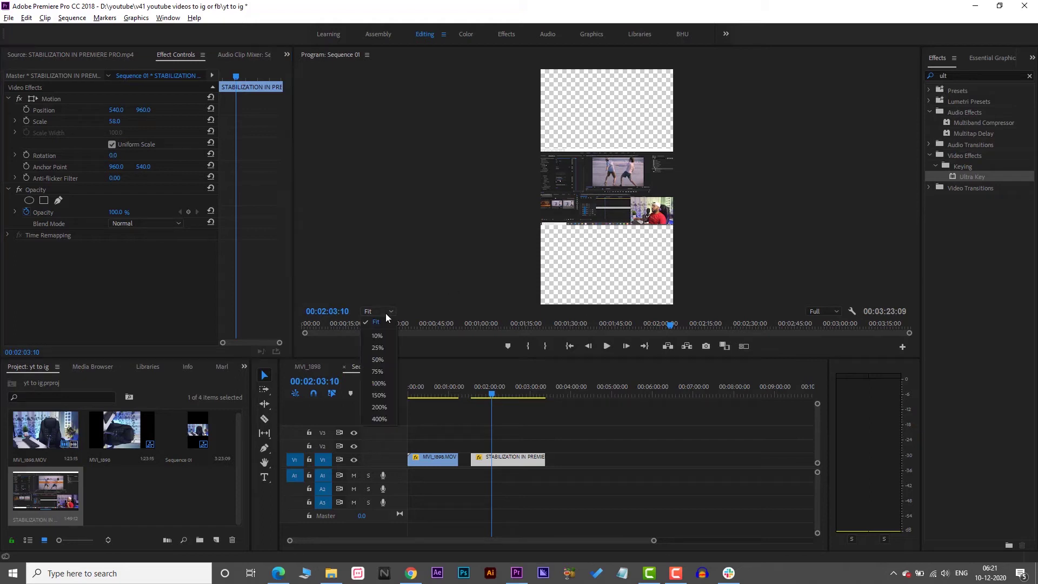
{"action": "left_click", "coordinate": [384, 352]}
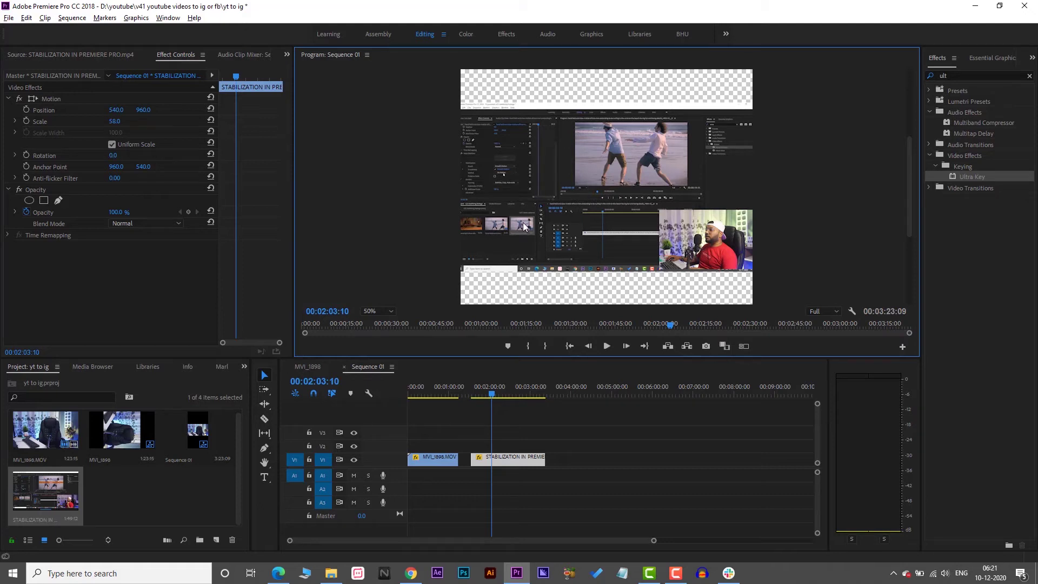
{"action": "left_click", "coordinate": [387, 313]}
{"action": "left_click", "coordinate": [385, 325]}
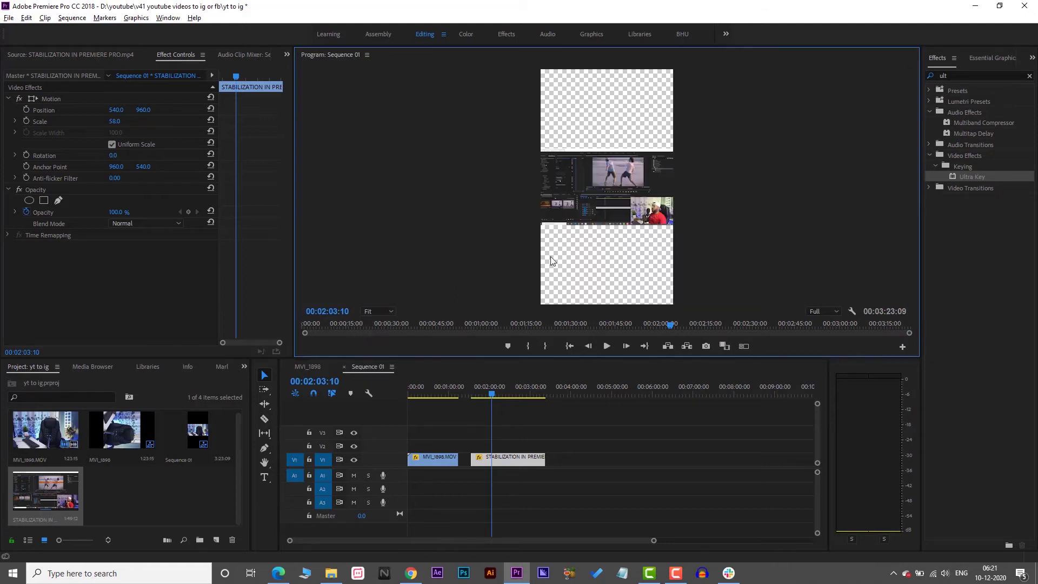
Rotate the STABILIZATION IN PREMIERE PRO.mp4 clip on track V1 by 90 degrees
{"action": "left_click", "coordinate": [498, 463]}
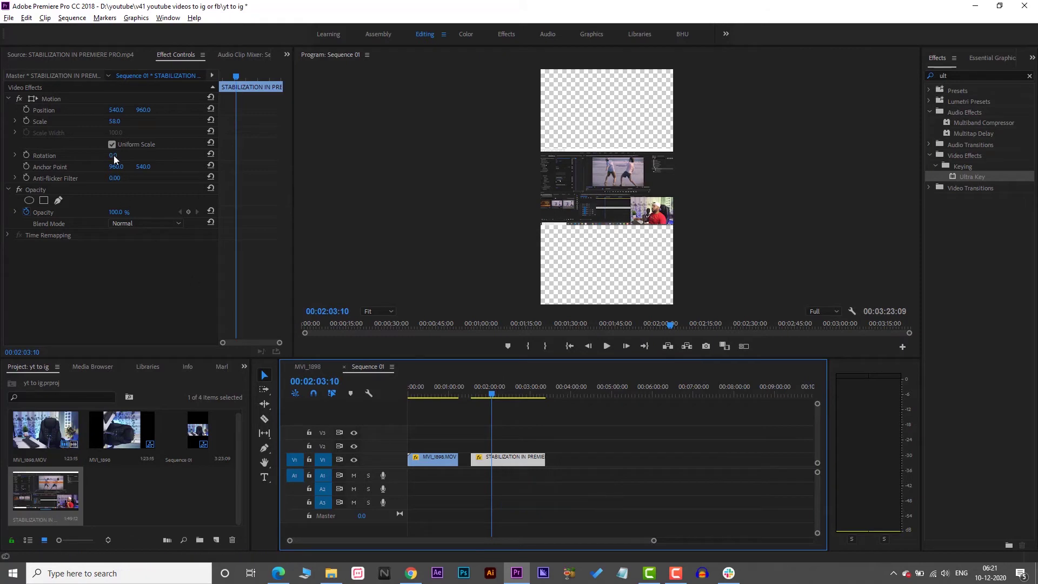
{"action": "left_click", "coordinate": [534, 433]}
{"action": "left_click", "coordinate": [510, 457]}
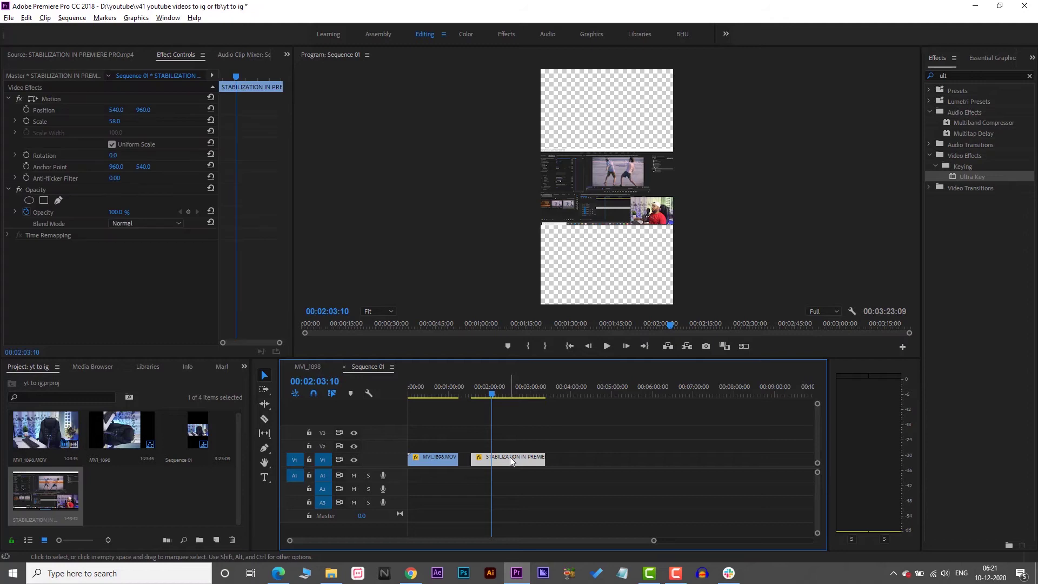
{"action": "left_click_drag", "start_coordinate": [115, 156], "coordinate": [154, 157]}
{"action": "left_click", "coordinate": [115, 155]}
{"action": "type", "text": "90"}
{"action": "key", "text": "Return"}
Scale the rotated stabilization clip up to 102 so it fills the vertical frame, and preview MVI_1898.MOV at 00:00:37:10
{"action": "left_click", "coordinate": [615, 184]}
{"action": "left_click", "coordinate": [501, 461]}
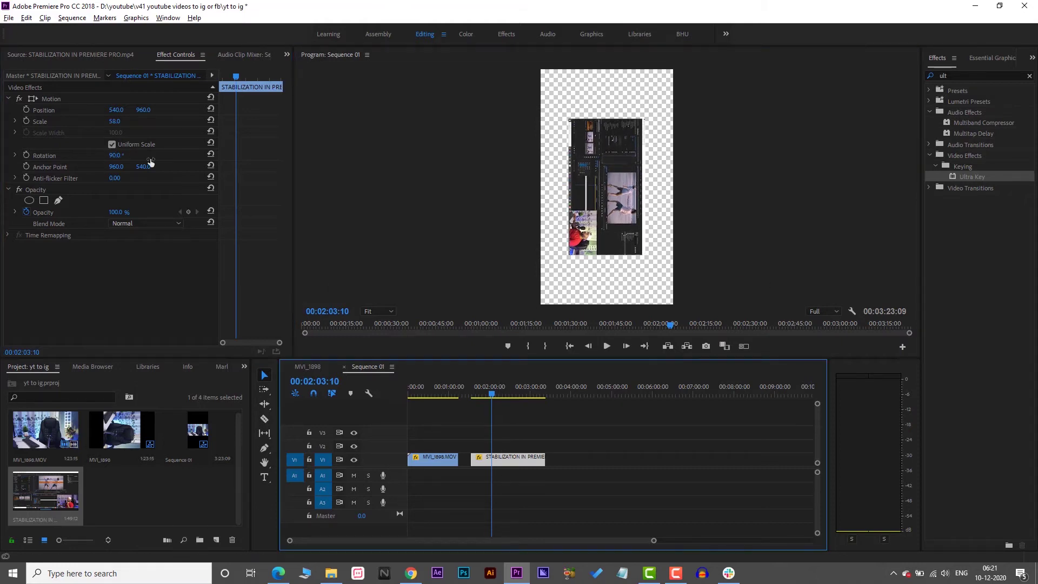
{"action": "left_click_drag", "start_coordinate": [114, 121], "coordinate": [139, 121]}
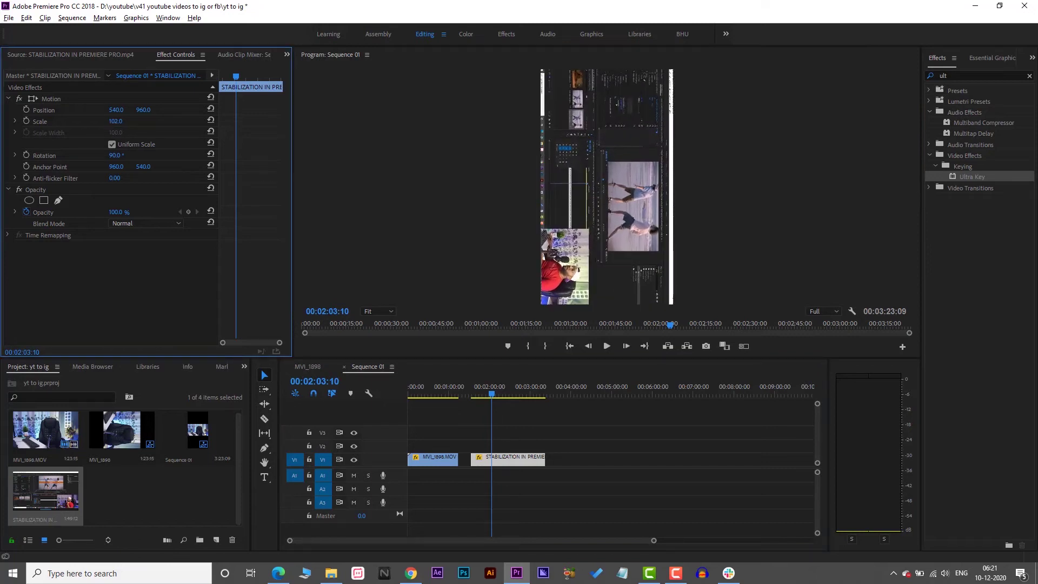
{"action": "left_click", "coordinate": [806, 290]}
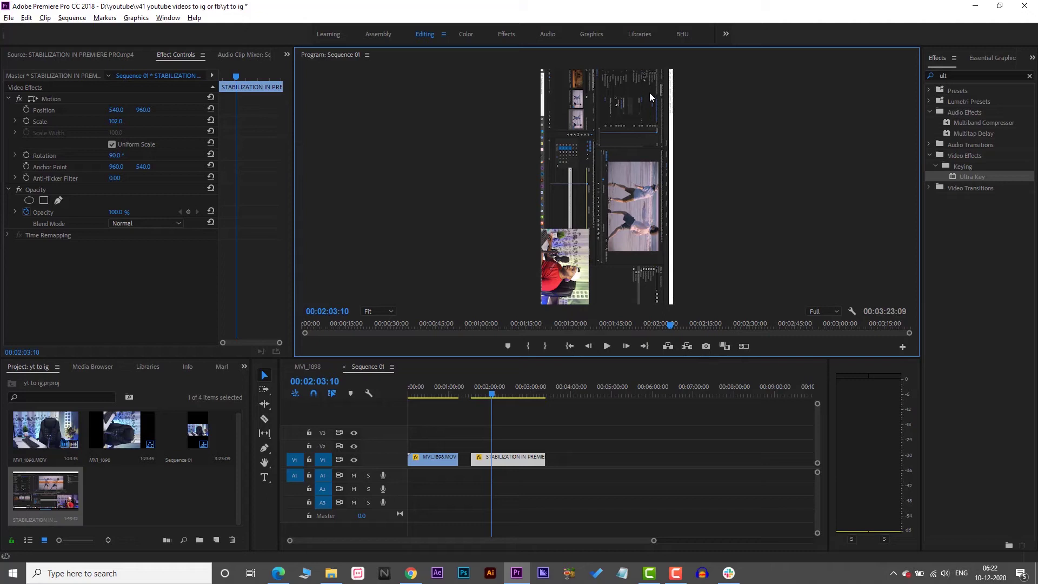
{"action": "left_click", "coordinate": [424, 388]}
{"action": "mouse_move", "coordinate": [430, 396]}
{"action": "left_mouse_down"}
{"action": "mouse_move", "coordinate": [420, 394]}
{"action": "mouse_move", "coordinate": [432, 400]}
{"action": "left_mouse_up"}
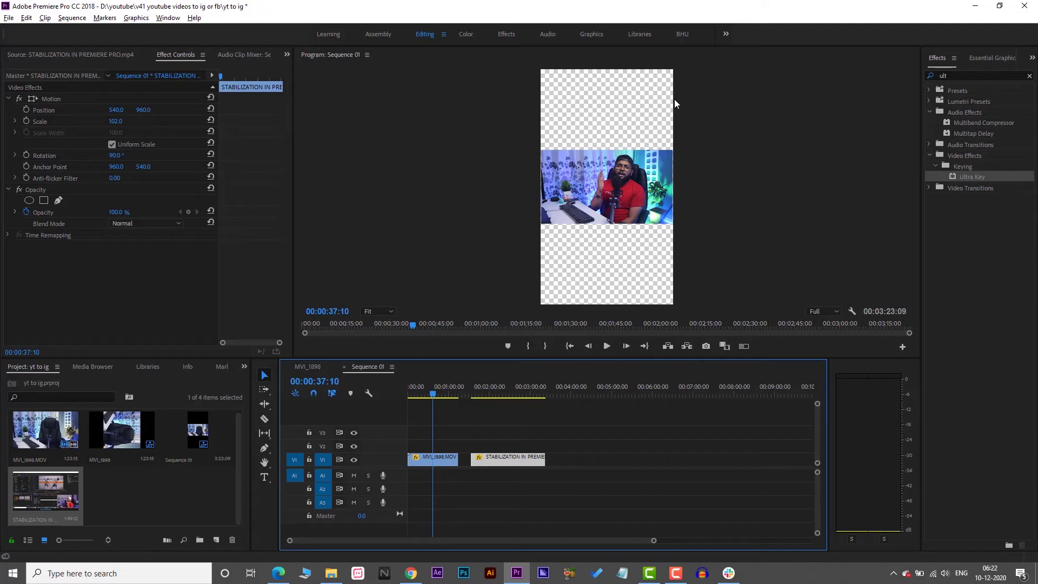
Begin a new sequence named Sequence 02 and set its editing mode to Custom
{"action": "left_click", "coordinate": [216, 541]}
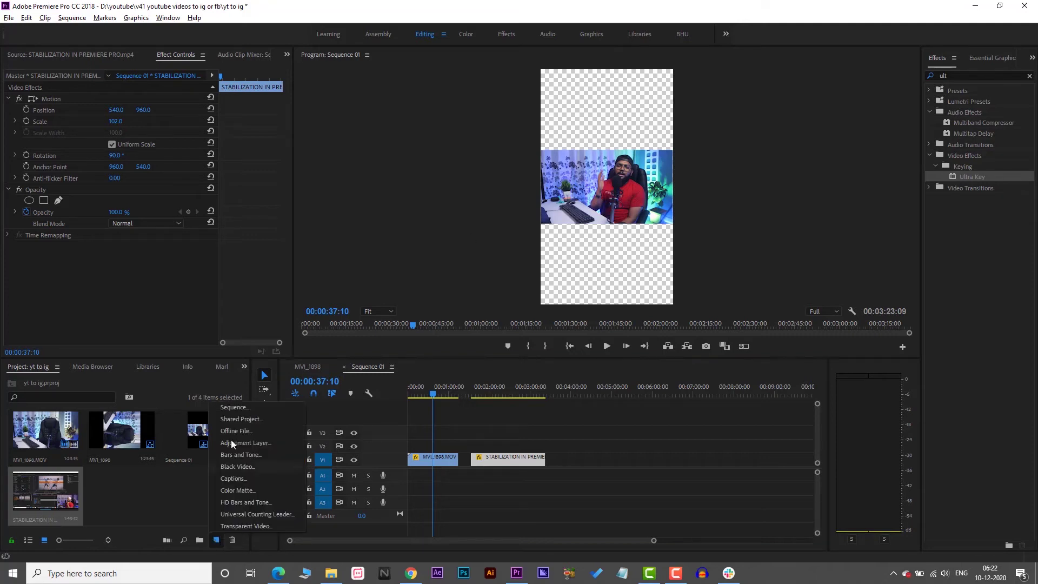
{"action": "left_click", "coordinate": [236, 409]}
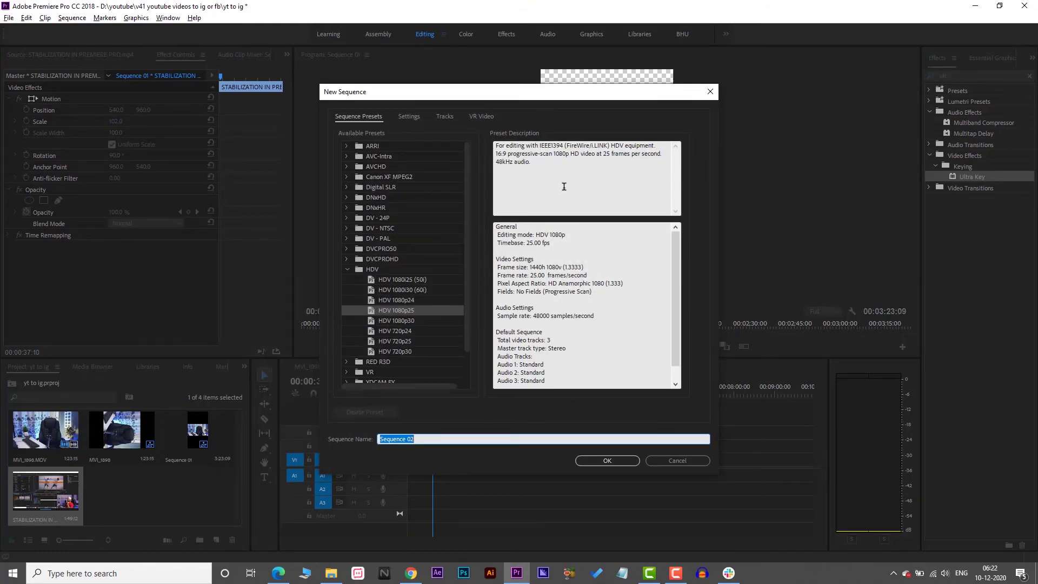
{"action": "left_click", "coordinate": [410, 116]}
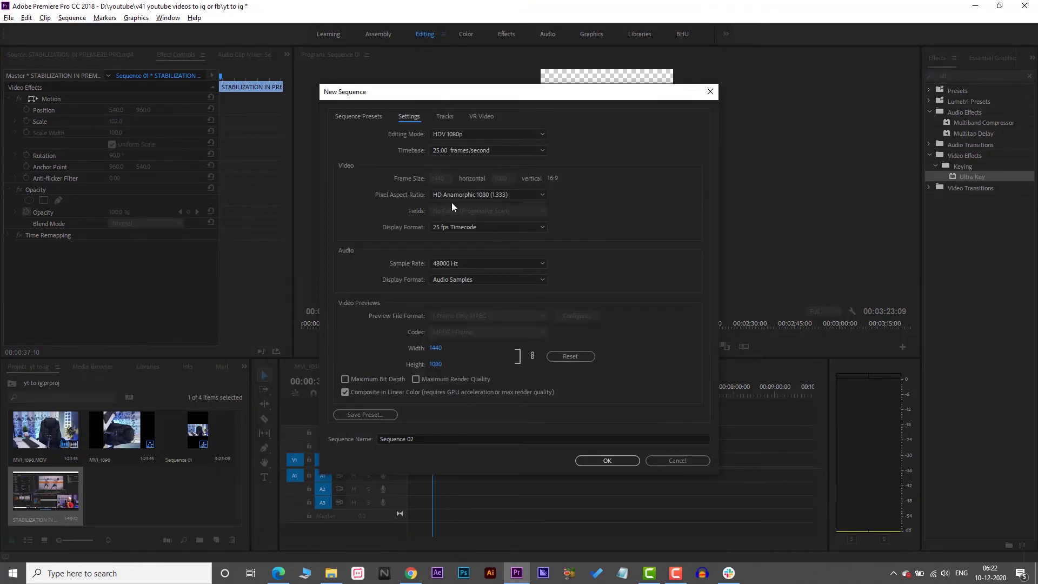
{"action": "left_click", "coordinate": [472, 154]}
{"action": "left_click", "coordinate": [500, 134]}
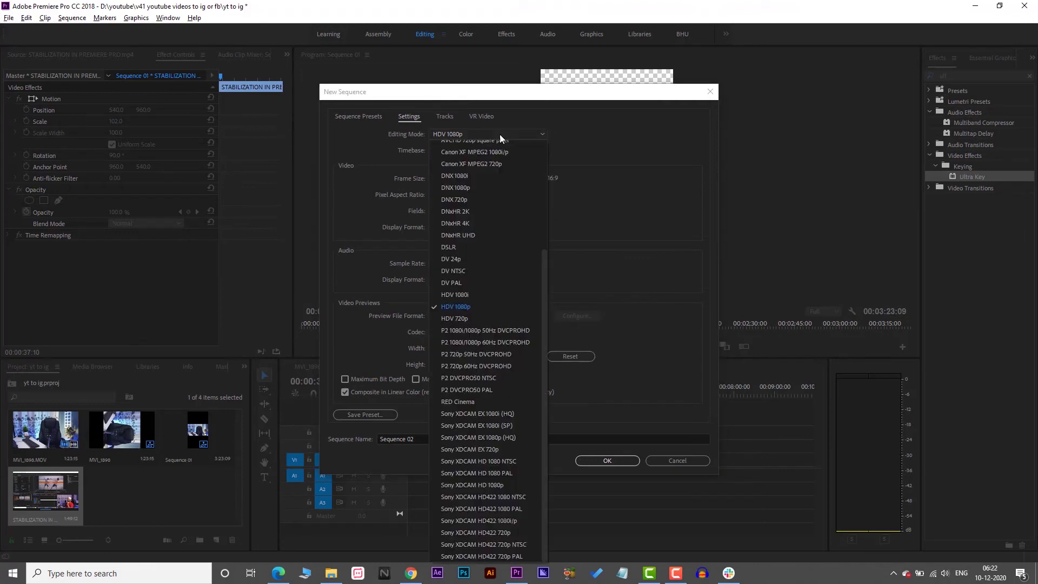
{"action": "left_click", "coordinate": [466, 145]}
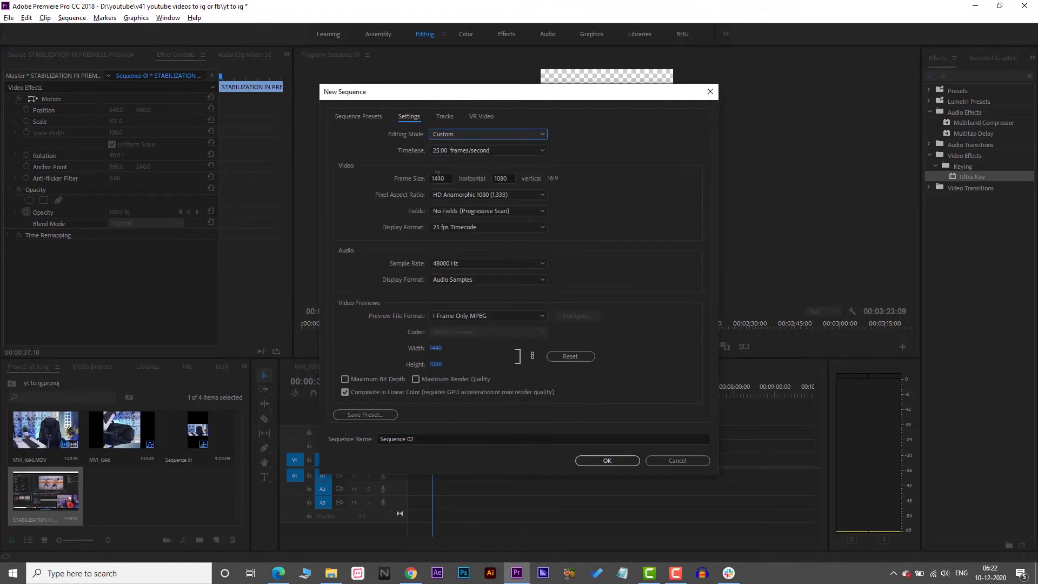
Set the new sequence's frame size to 1080 by 1080 with Square Pixels (1.0), and create it
{"action": "left_click", "coordinate": [439, 179]}
{"action": "type", "text": "1080"}
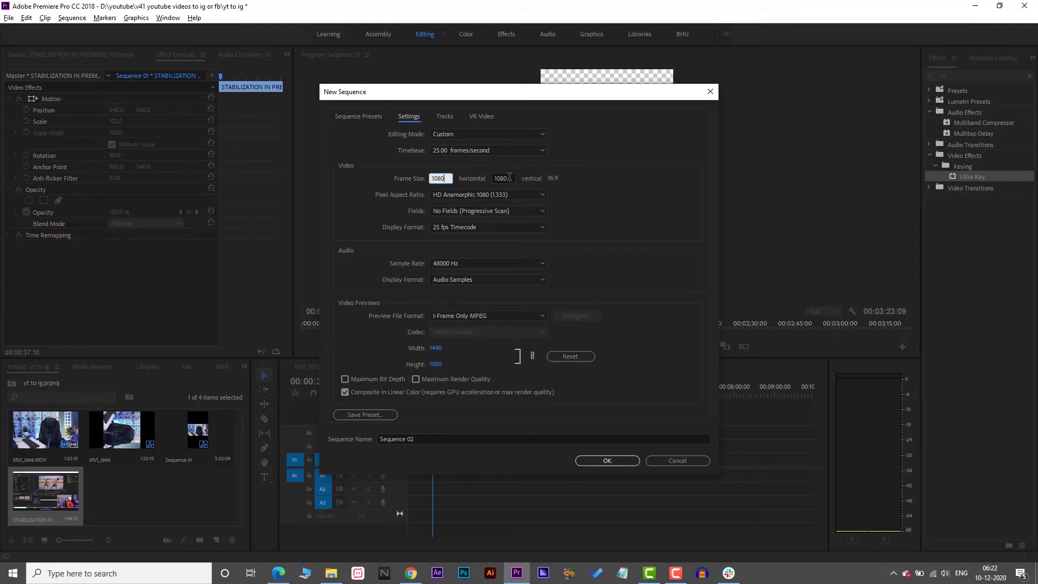
{"action": "left_click", "coordinate": [506, 197]}
{"action": "left_click", "coordinate": [482, 203]}
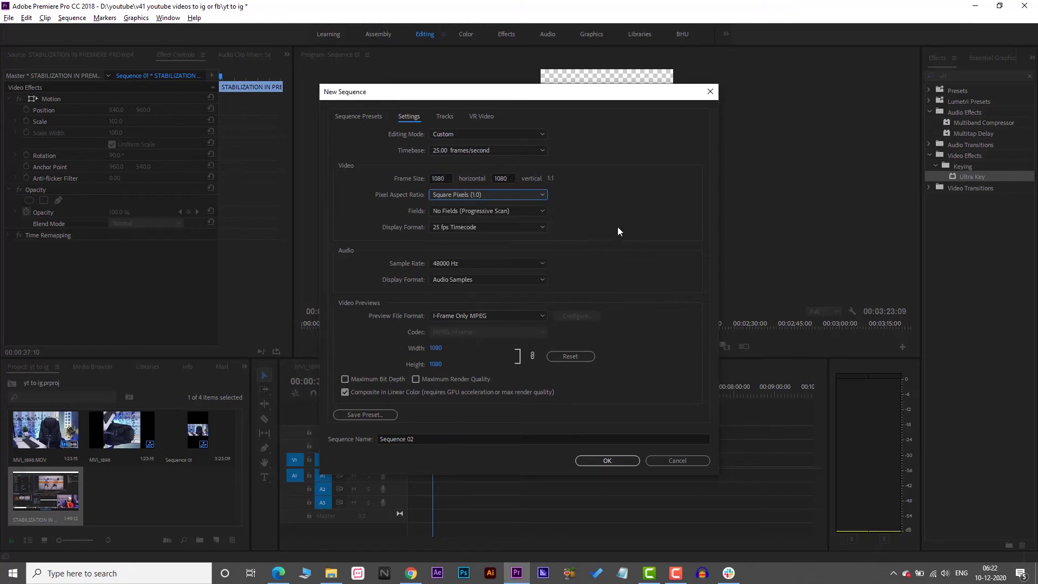
{"action": "left_click", "coordinate": [607, 461]}
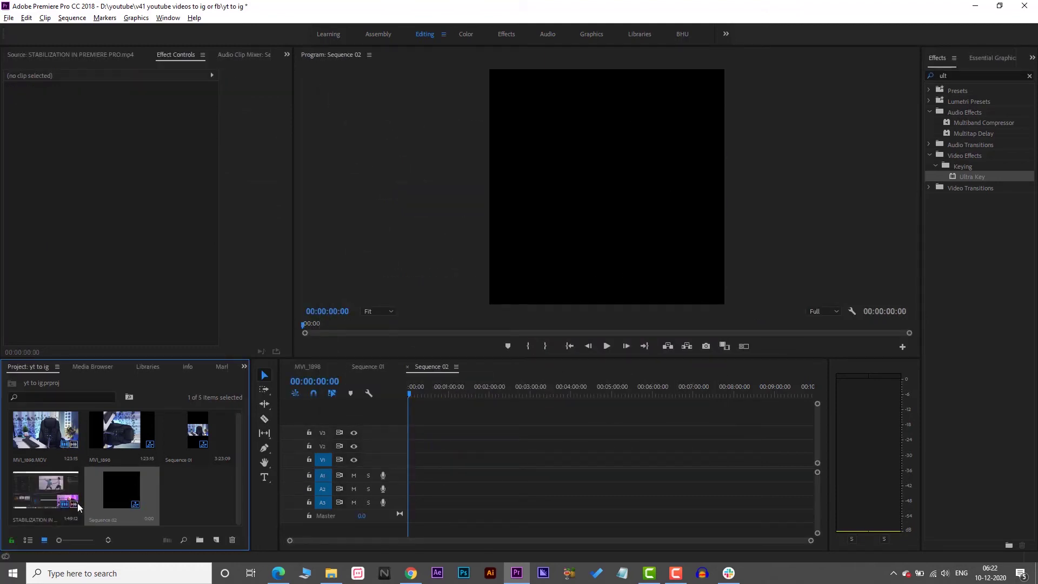
Add only the video of MVI_1898.MOV to the start of track V1 in Sequence 02, keeping the square sequence settings
{"action": "left_click", "coordinate": [416, 388]}
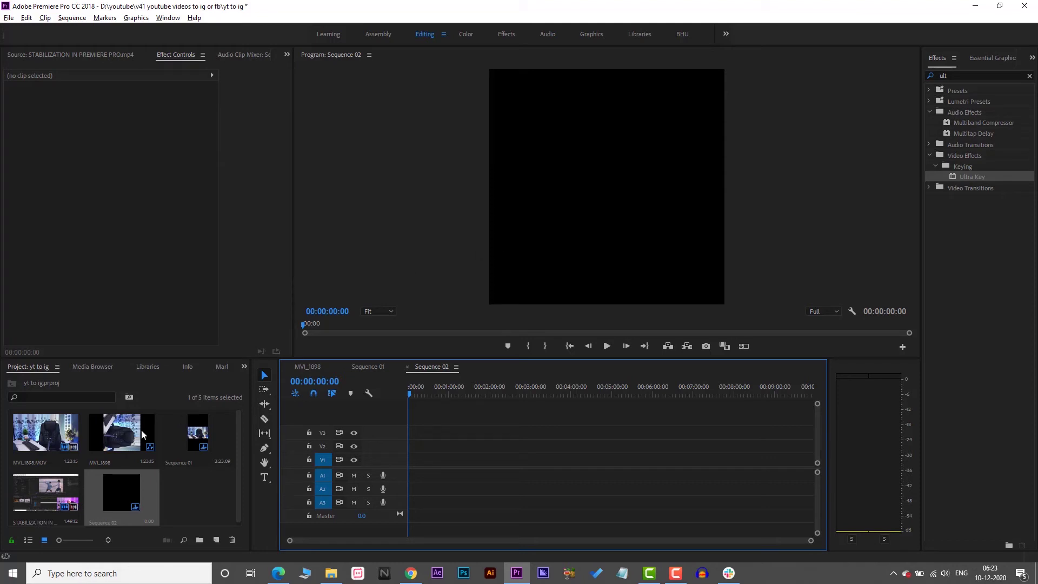
{"action": "double_click", "coordinate": [31, 442]}
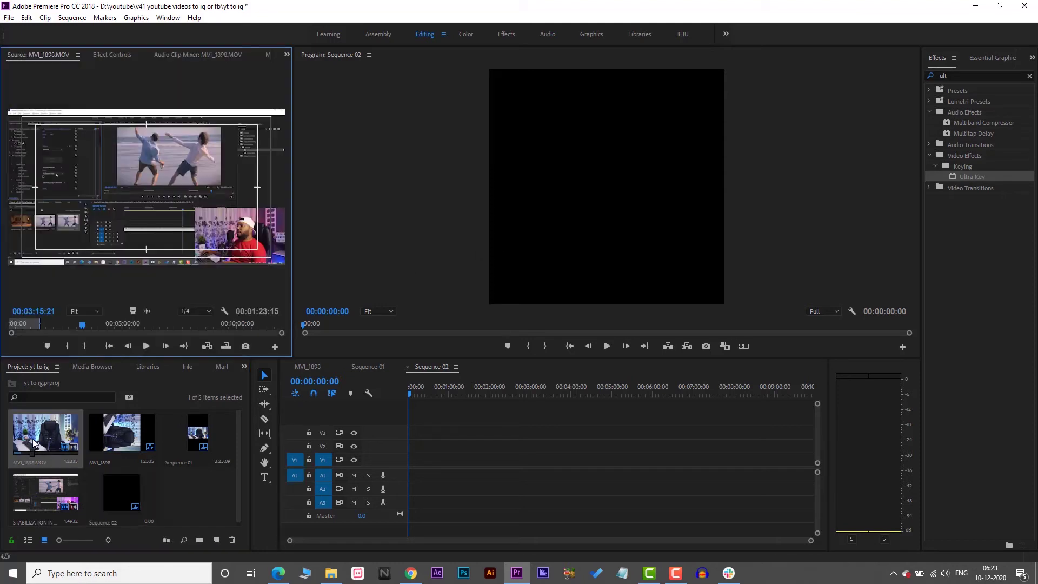
{"action": "left_click_drag", "start_coordinate": [131, 310], "coordinate": [455, 447]}
{"action": "left_click", "coordinate": [615, 307]}
Scale the MVI_1898.MOV clip in Sequence 02 down to 57 so its full width fits, and preview it at 00:00:31:21
{"action": "left_click", "coordinate": [434, 457]}
{"action": "left_click", "coordinate": [112, 54]}
{"action": "left_click_drag", "start_coordinate": [116, 121], "coordinate": [94, 121]}
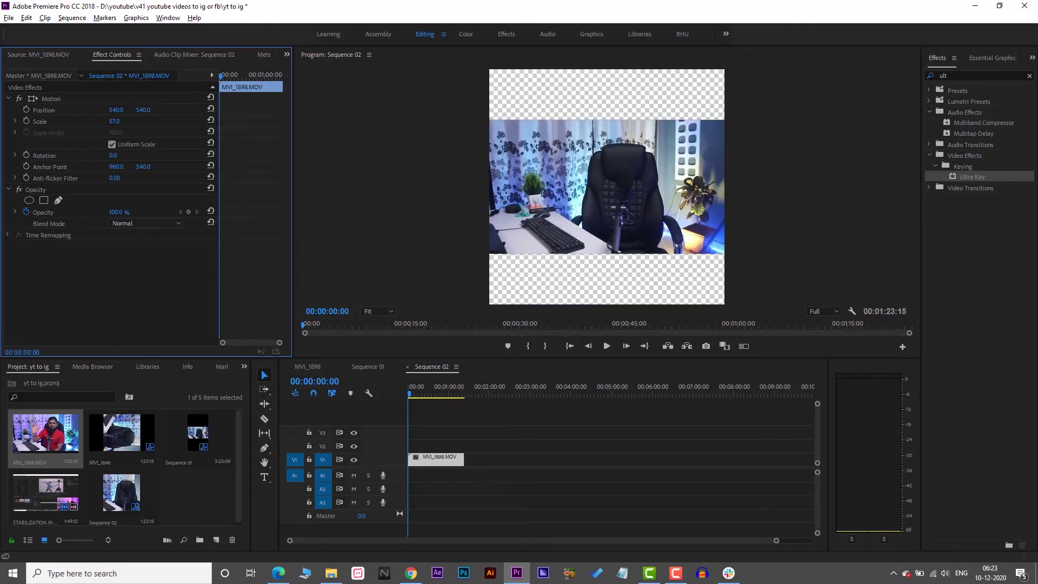
{"action": "left_click", "coordinate": [430, 389]}
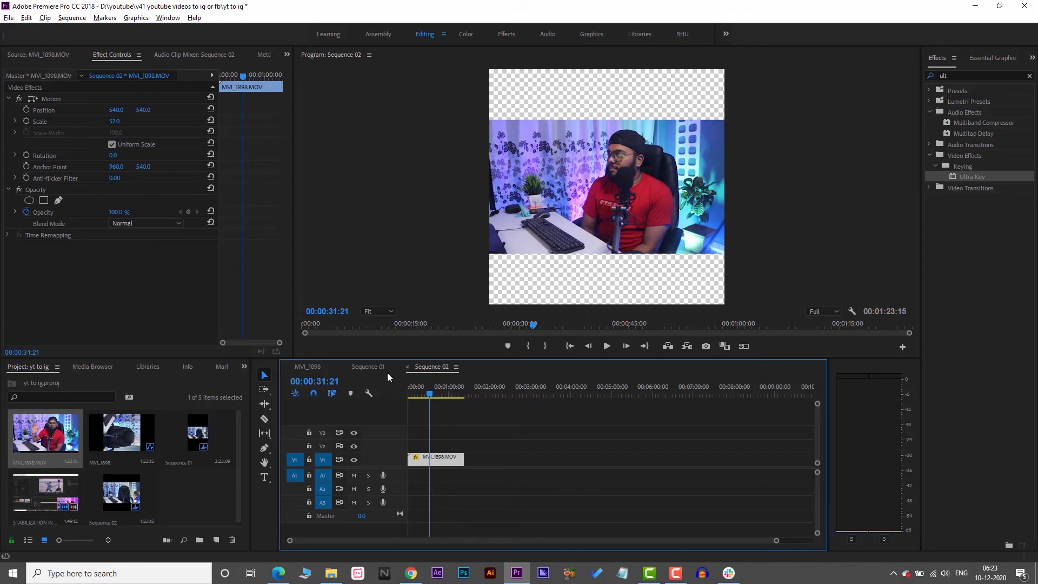
Return to Sequence 01 and mark the full extent of the MVI_1898.MOV clip as the in-to-out range
{"action": "left_click", "coordinate": [369, 367]}
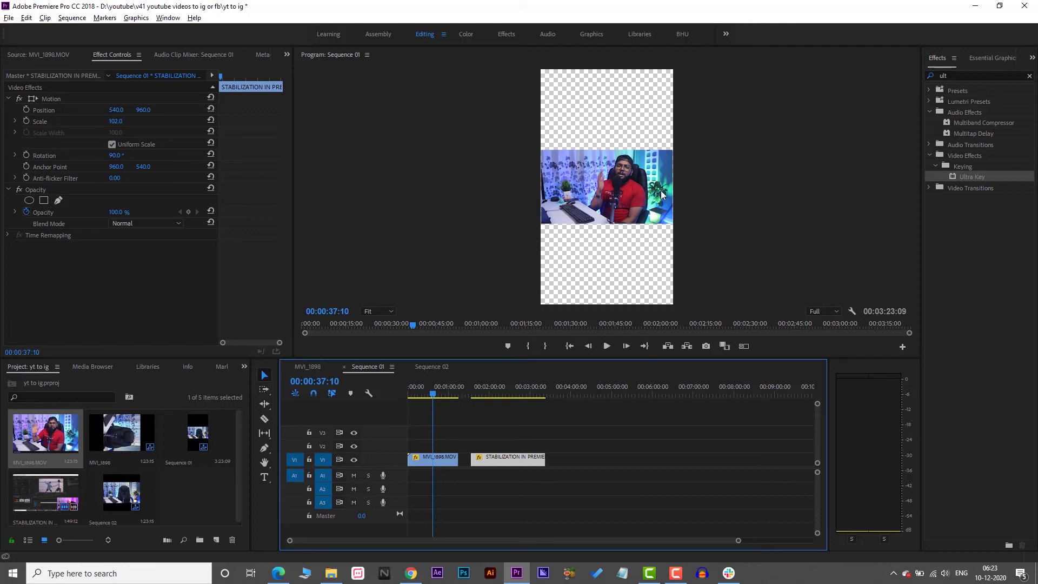
{"action": "left_click", "coordinate": [432, 460]}
{"action": "left_click_drag", "start_coordinate": [432, 394], "coordinate": [427, 395]}
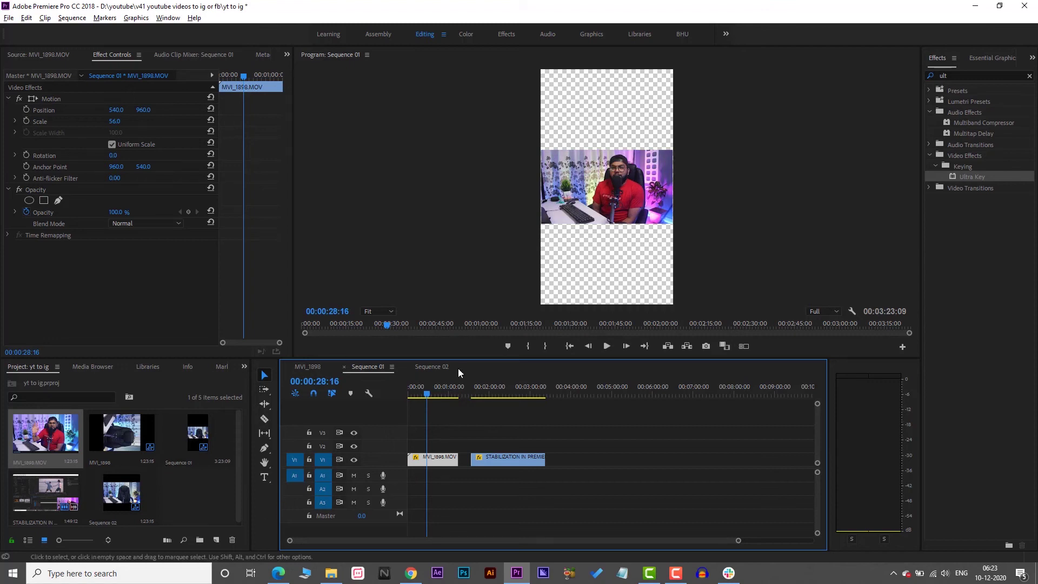
{"action": "left_click", "coordinate": [436, 460]}
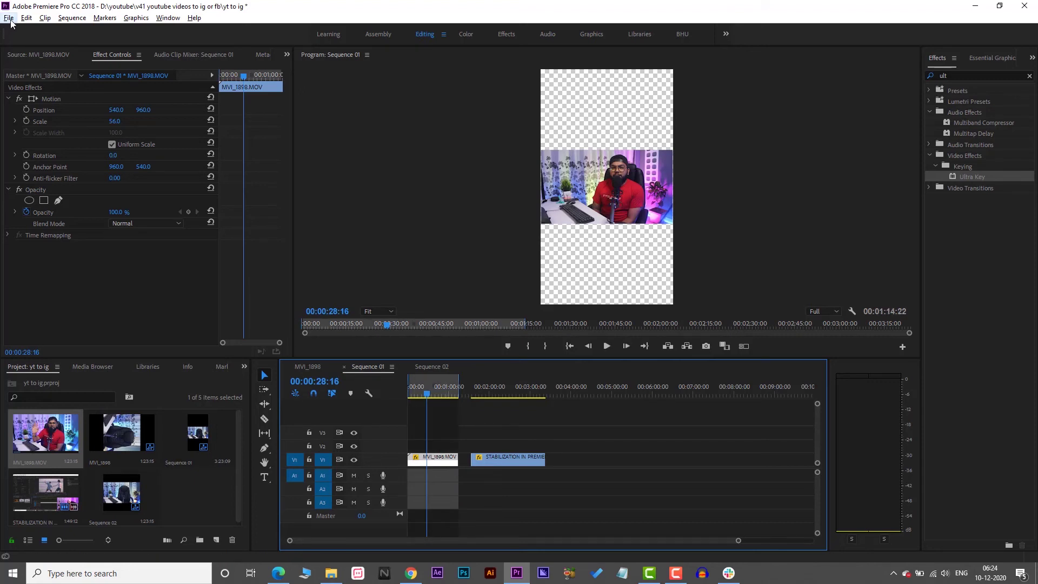
{"action": "key", "text": "alt+f"}
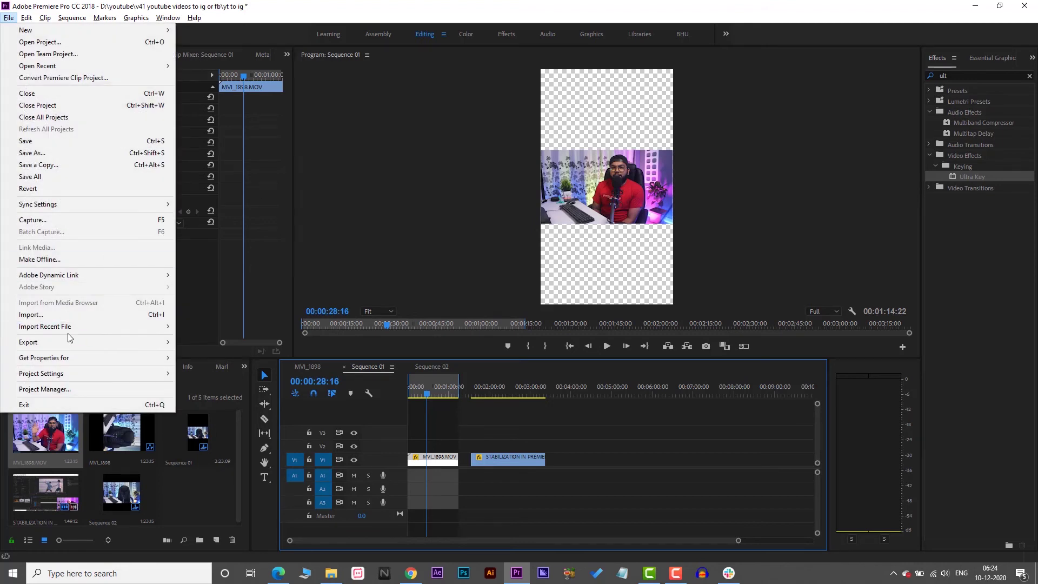
{"action": "mouse_move", "coordinate": [70, 342]}
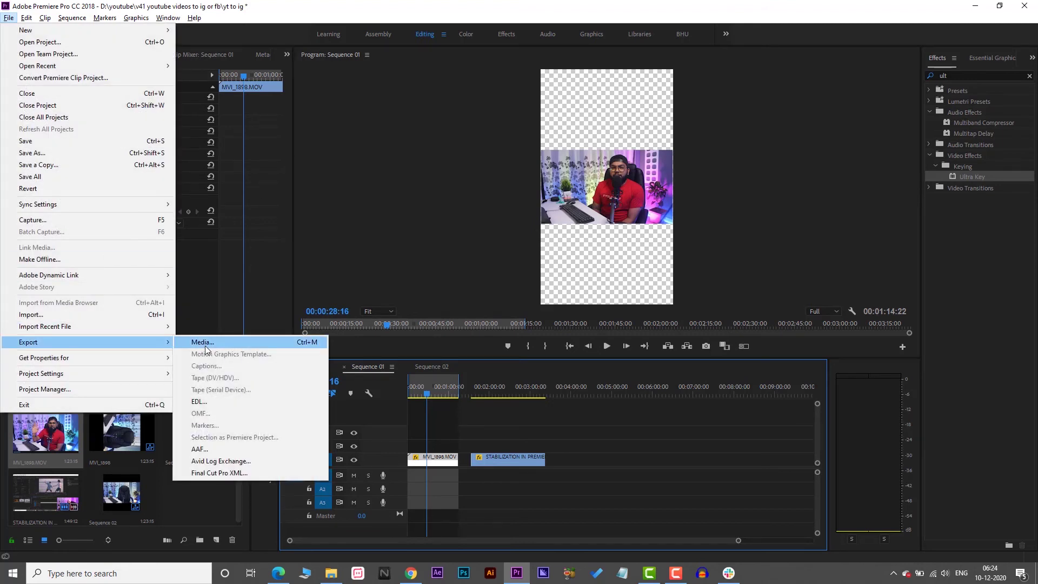
{"action": "left_click", "coordinate": [419, 435]}
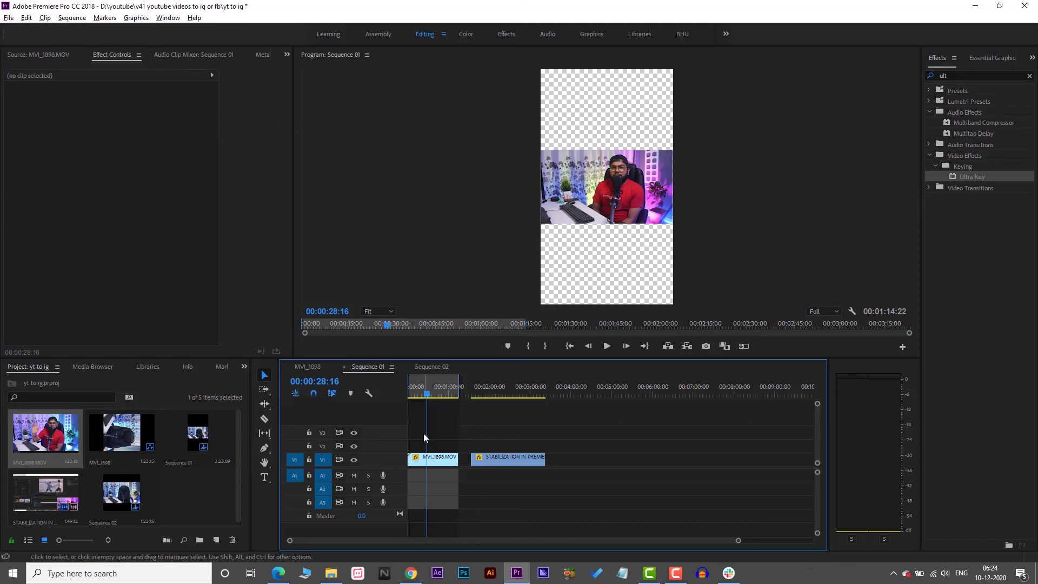
Create a 1080 by 1920 color matte in red FF0000 at 25.00 fps, named Color Matte
{"action": "left_click", "coordinate": [216, 540]}
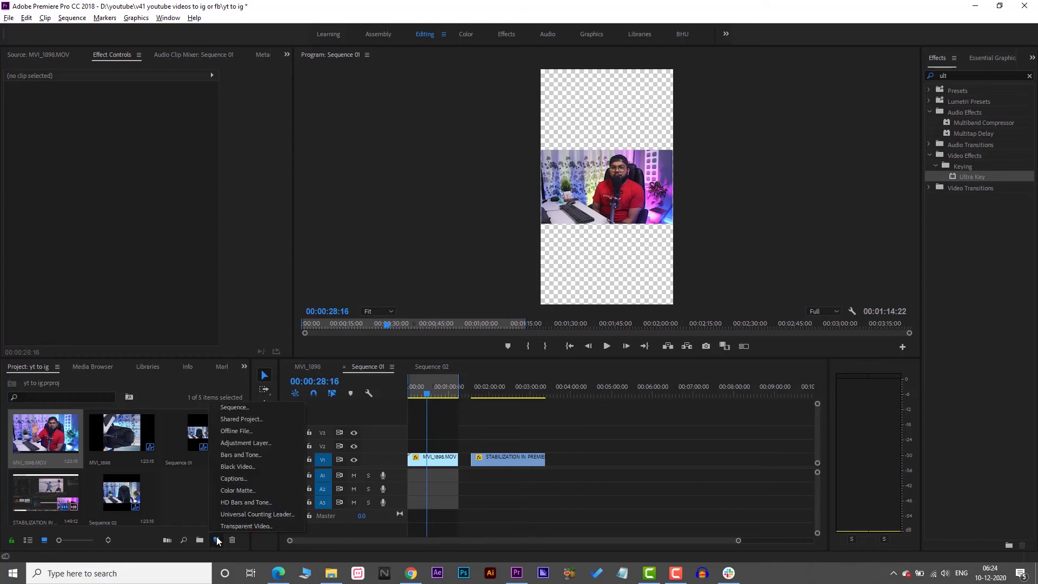
{"action": "left_click", "coordinate": [233, 486]}
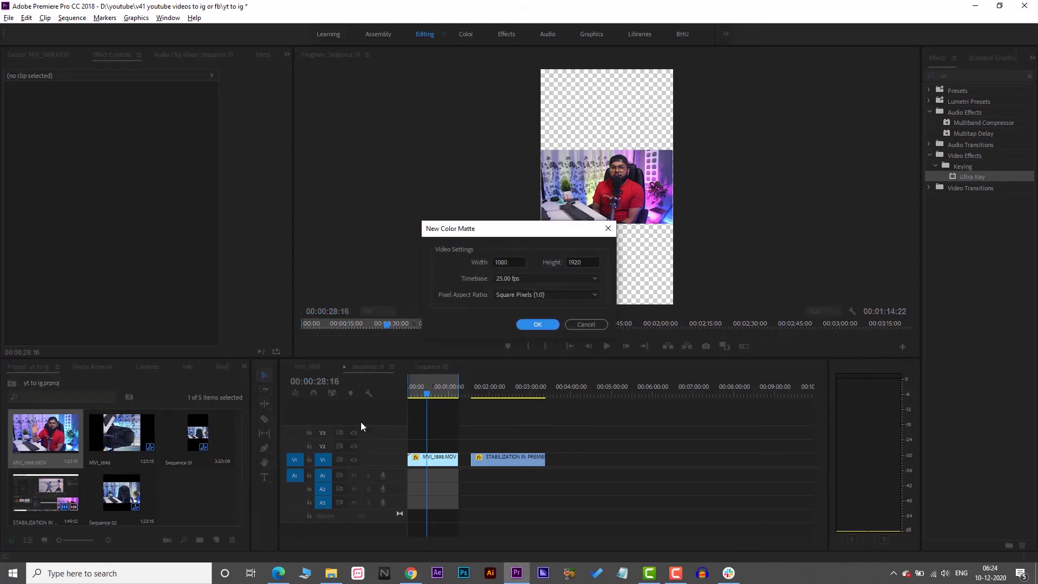
{"action": "left_click", "coordinate": [538, 324]}
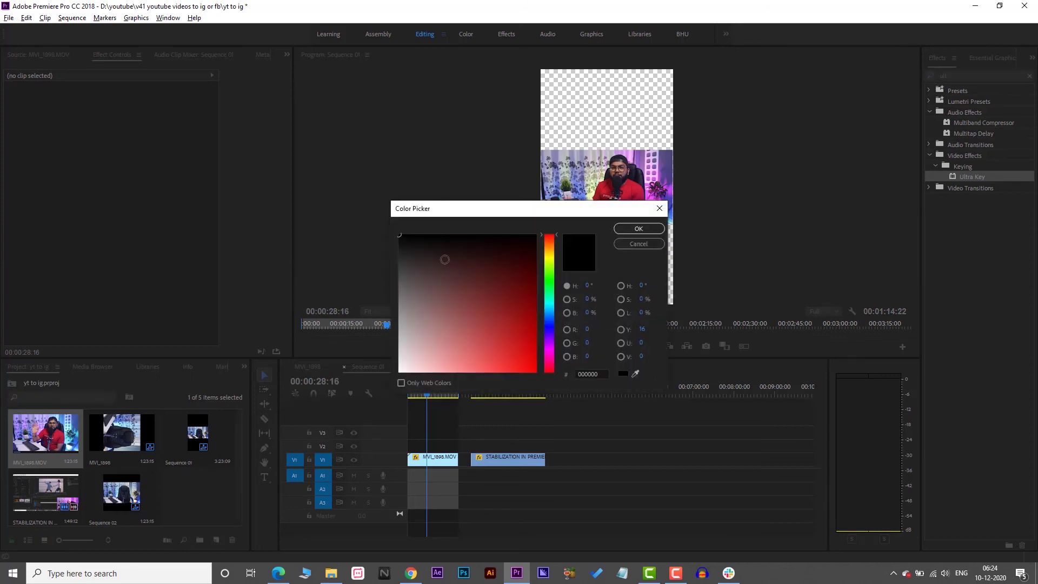
{"action": "left_click_drag", "start_coordinate": [427, 255], "coordinate": [535, 371]}
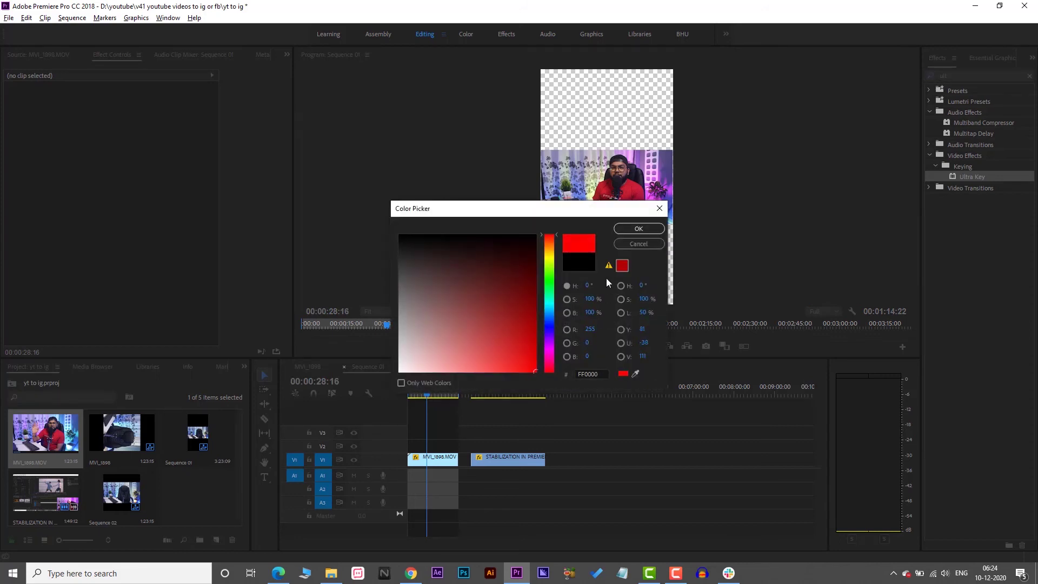
{"action": "left_click", "coordinate": [627, 231]}
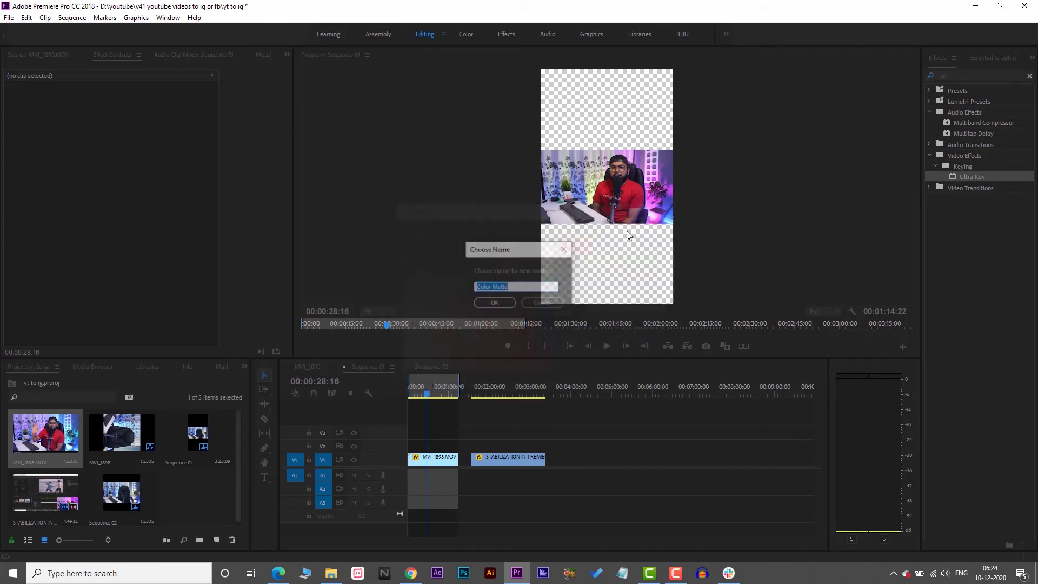
{"action": "left_click", "coordinate": [494, 303]}
Place the Color Matte on V2 beneath MVI_1898.MOV on V3, matching the clip's length, and preview it at 00:00:46:04
{"action": "left_click_drag", "start_coordinate": [206, 494], "coordinate": [459, 446]}
{"action": "left_click_drag", "start_coordinate": [410, 391], "coordinate": [439, 397]}
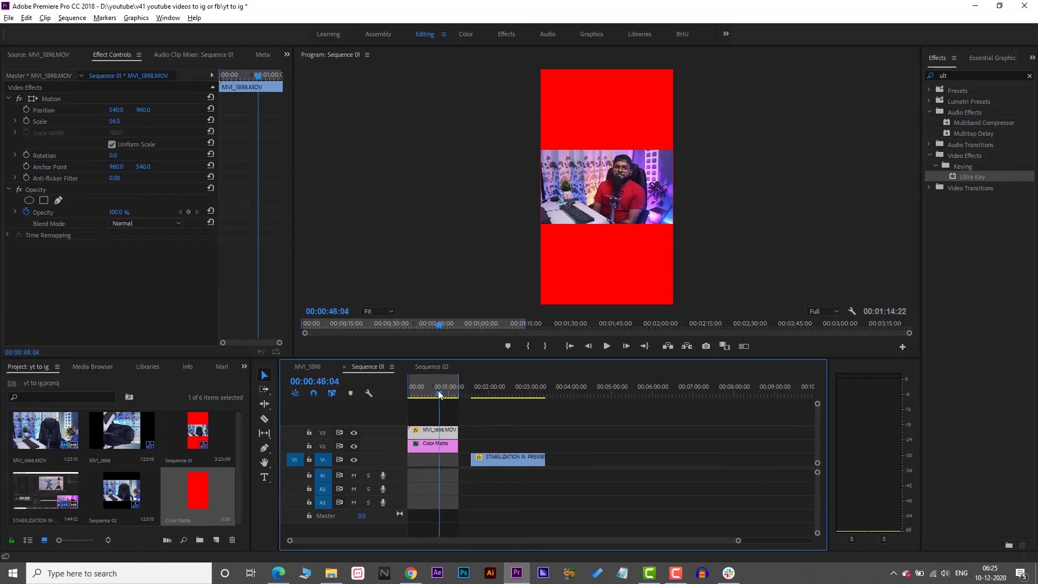
Change the color of the Color Matte on track V2 to the muted dark red 613131
{"action": "double_click", "coordinate": [427, 446]}
{"action": "left_click", "coordinate": [467, 287]}
{"action": "left_click", "coordinate": [639, 229]}
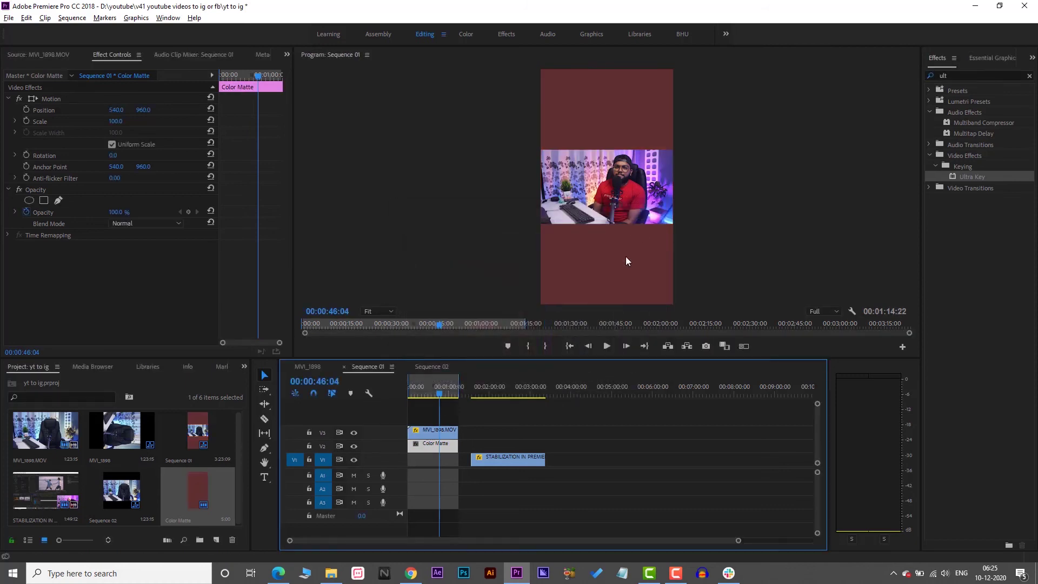
Change the Color Matte on track V2 in Sequence 01 to a fully saturated dark red
{"action": "double_click", "coordinate": [437, 448]}
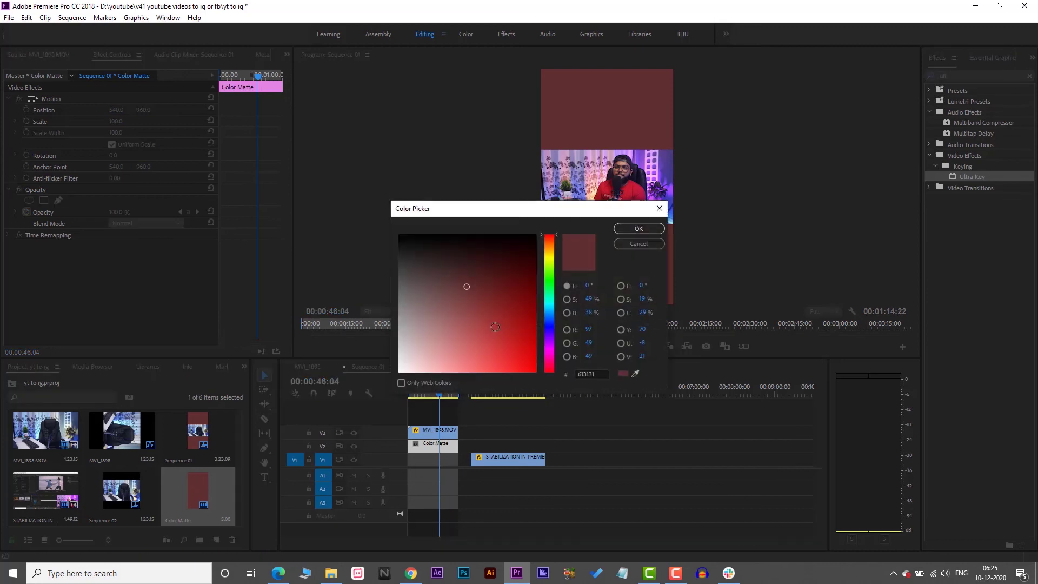
{"action": "left_click_drag", "start_coordinate": [467, 286], "coordinate": [559, 292]}
{"action": "left_click", "coordinate": [639, 230]}
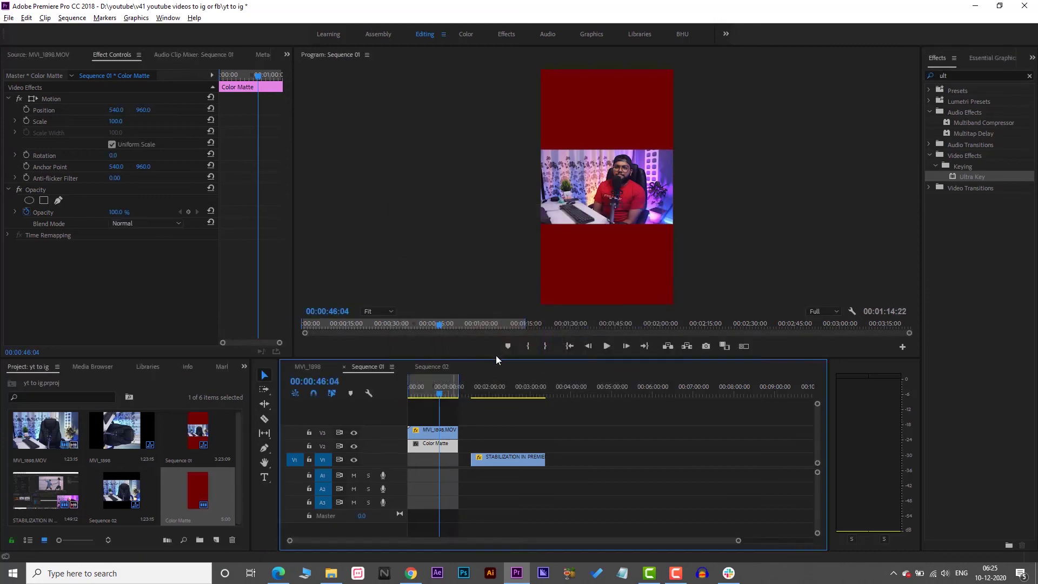
Export the in-to-out range of Sequence 01 as an H.264 MP4 named test 2 in the demo project folder
{"action": "left_click", "coordinate": [427, 439]}
{"action": "left_click", "coordinate": [9, 18]}
{"action": "mouse_move", "coordinate": [57, 343]}
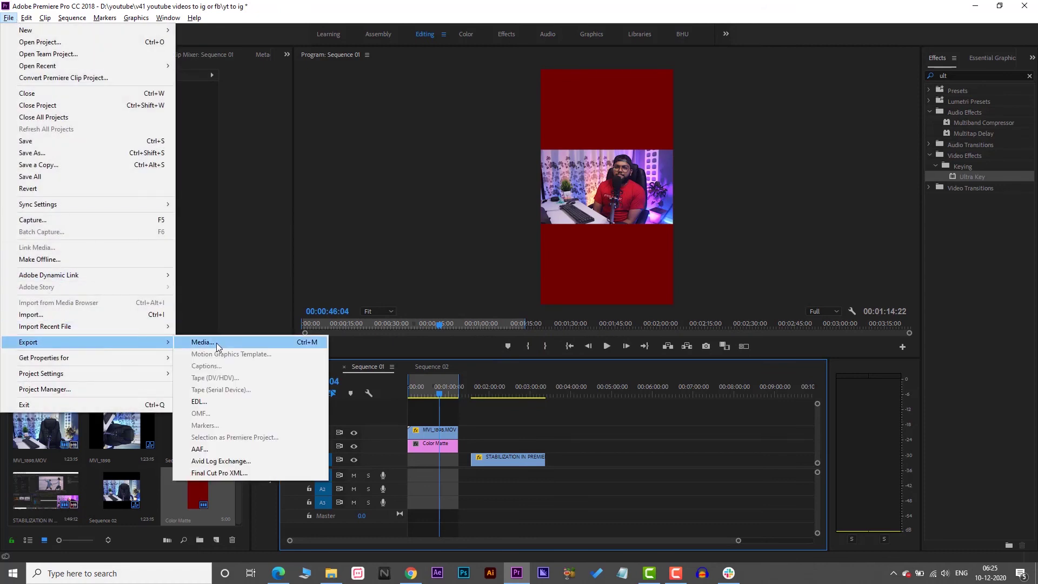
{"action": "left_click", "coordinate": [218, 345]}
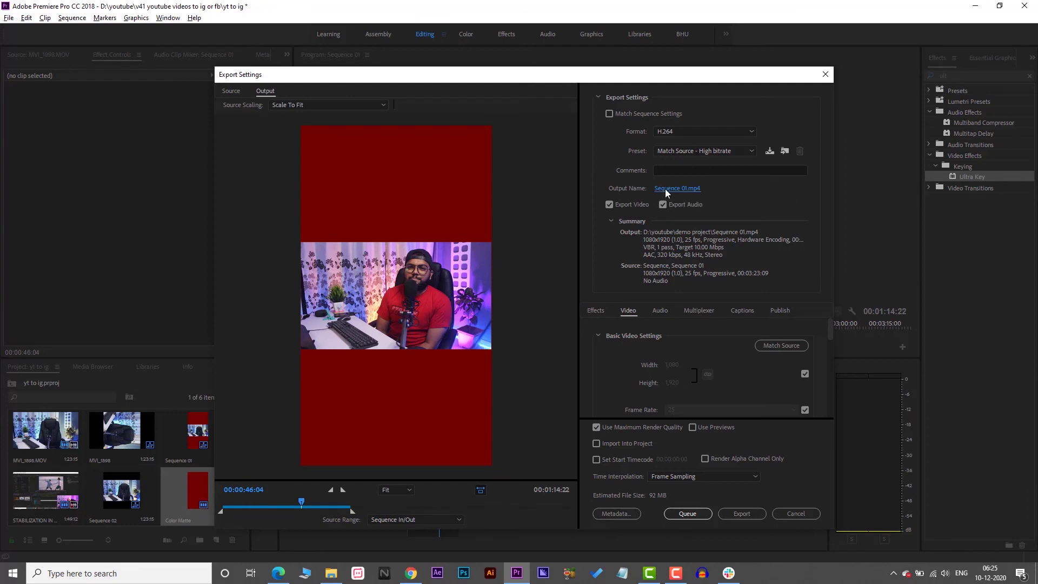
{"action": "left_click", "coordinate": [665, 189]}
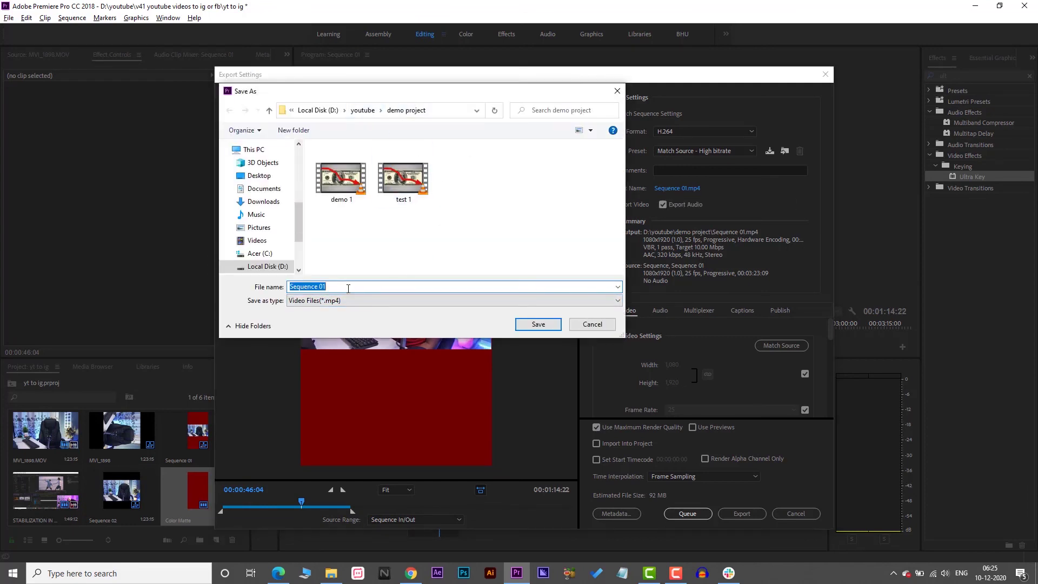
{"action": "type", "text": "tres"}
{"action": "type", "text": "est"}
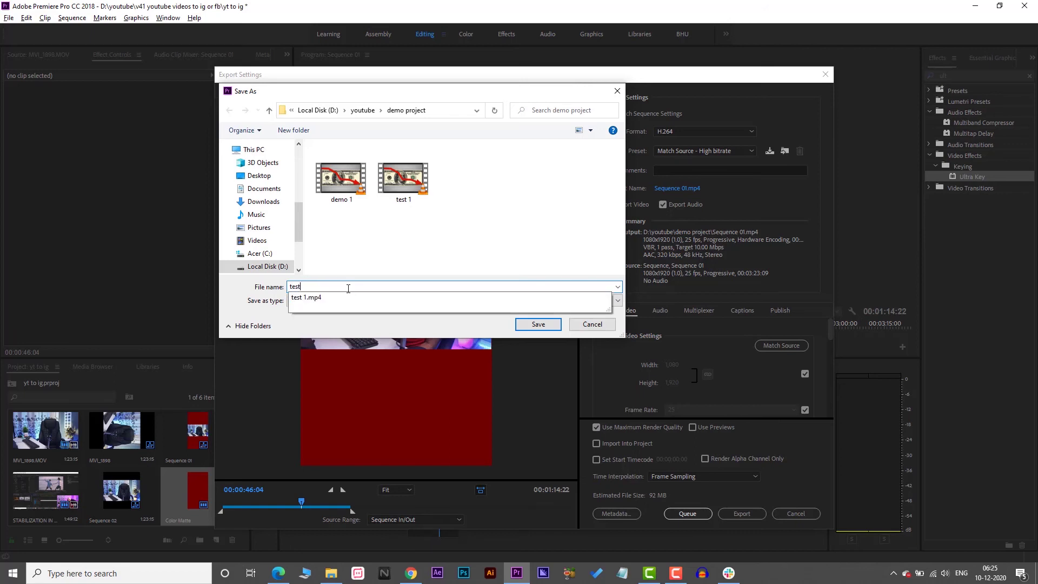
{"action": "type", "text": " 3"}
{"action": "key", "text": "BackSpace"}
{"action": "type", "text": "2"}
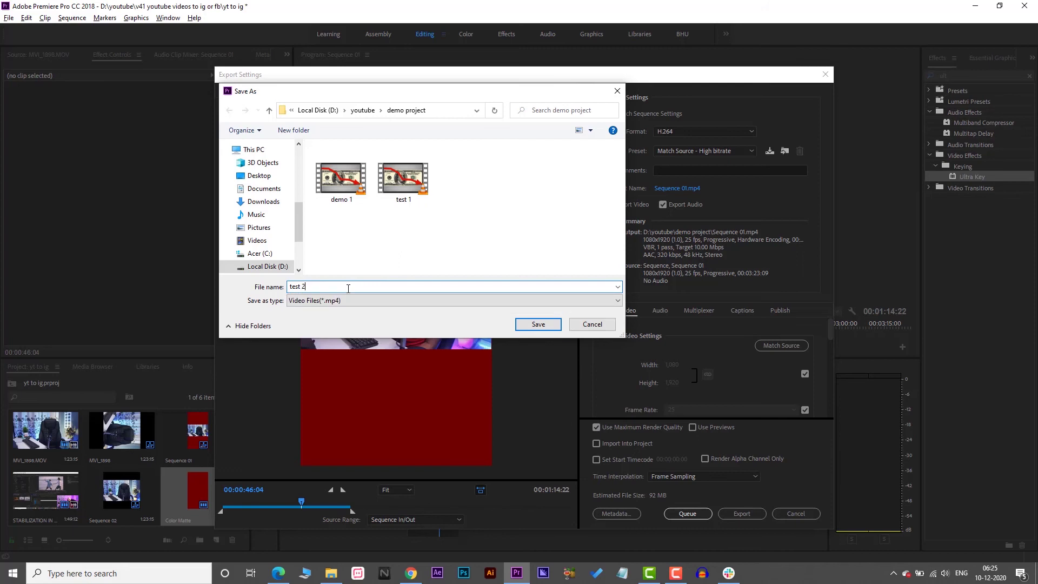
{"action": "left_click", "coordinate": [538, 324]}
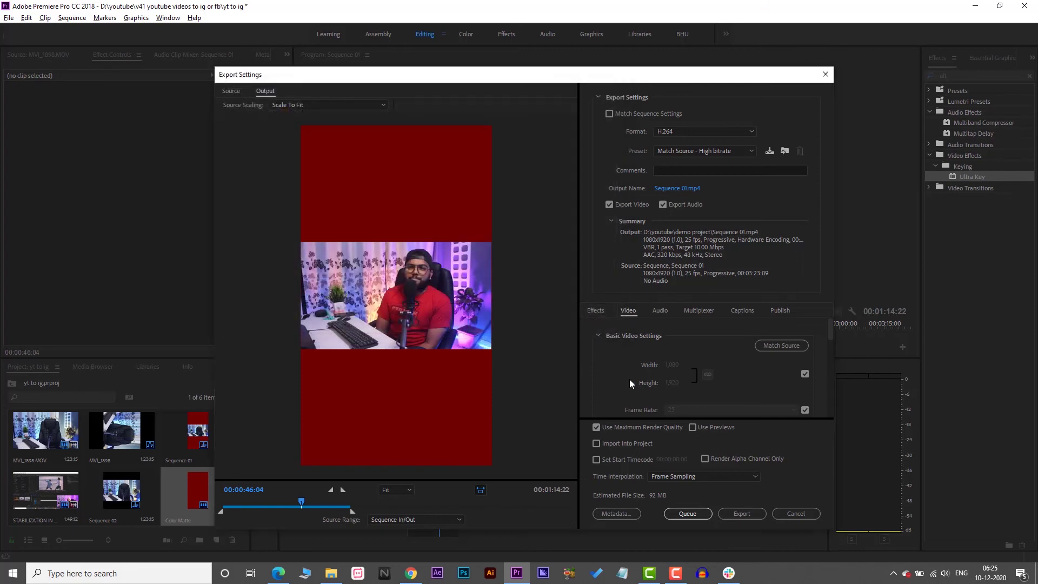
{"action": "left_click", "coordinate": [741, 513]}
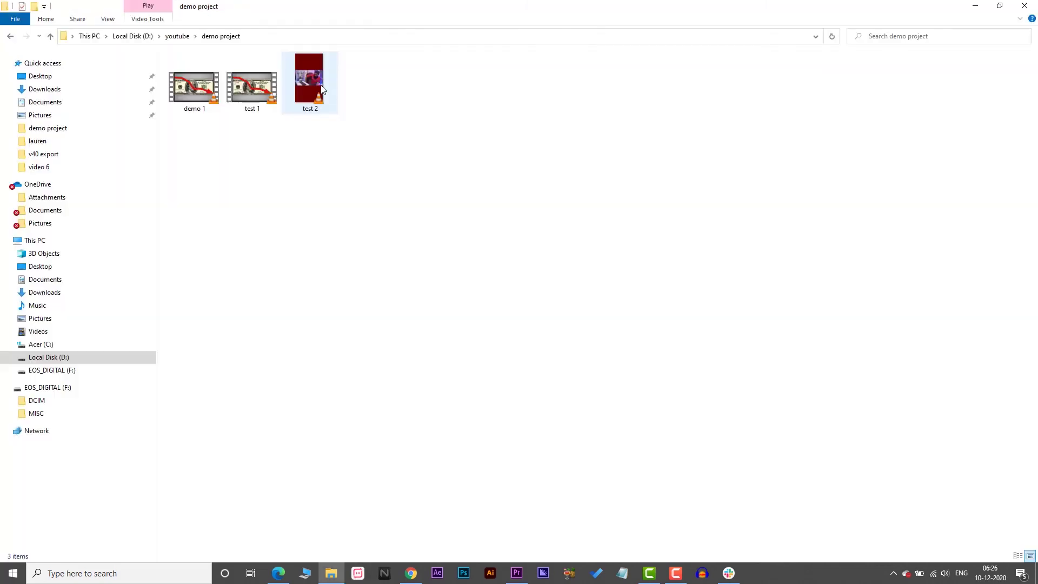
Play the exported test 2 video from the demo project folder in VLC media player to check it, and close the player
{"action": "left_click", "coordinate": [322, 89]}
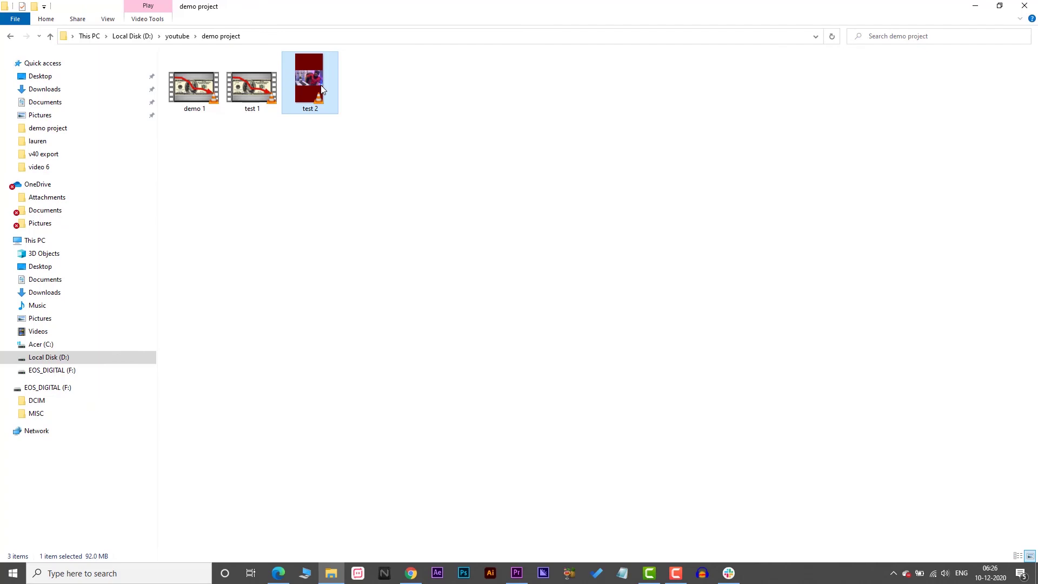
{"action": "double_click", "coordinate": [321, 89]}
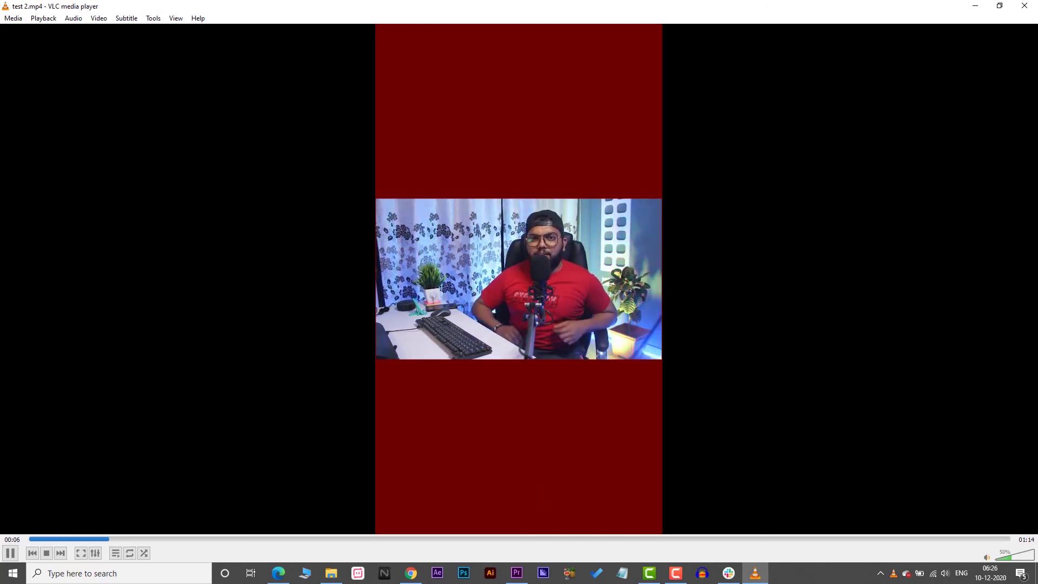
{"action": "left_click", "coordinate": [1016, 8]}
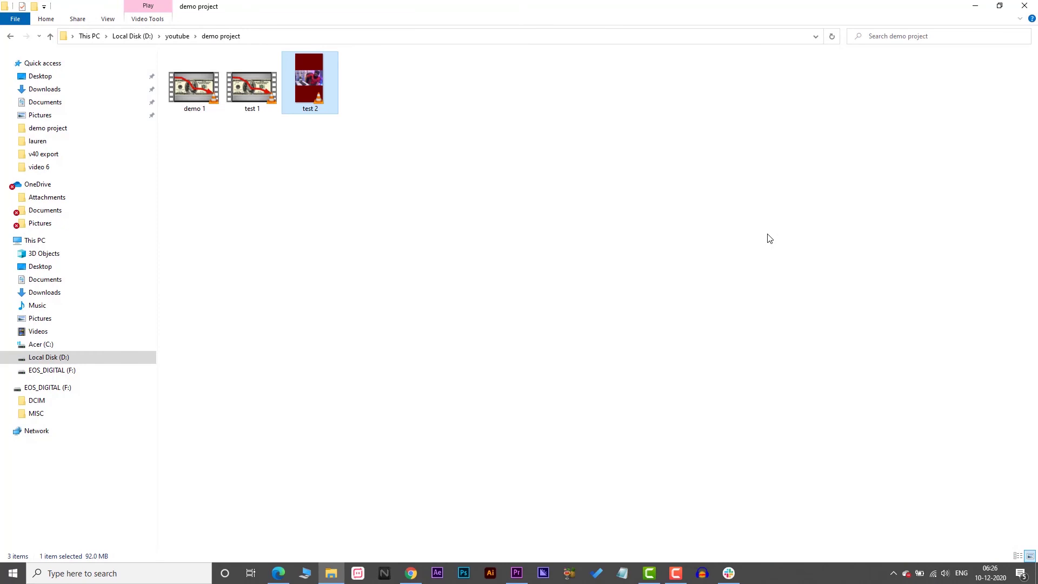